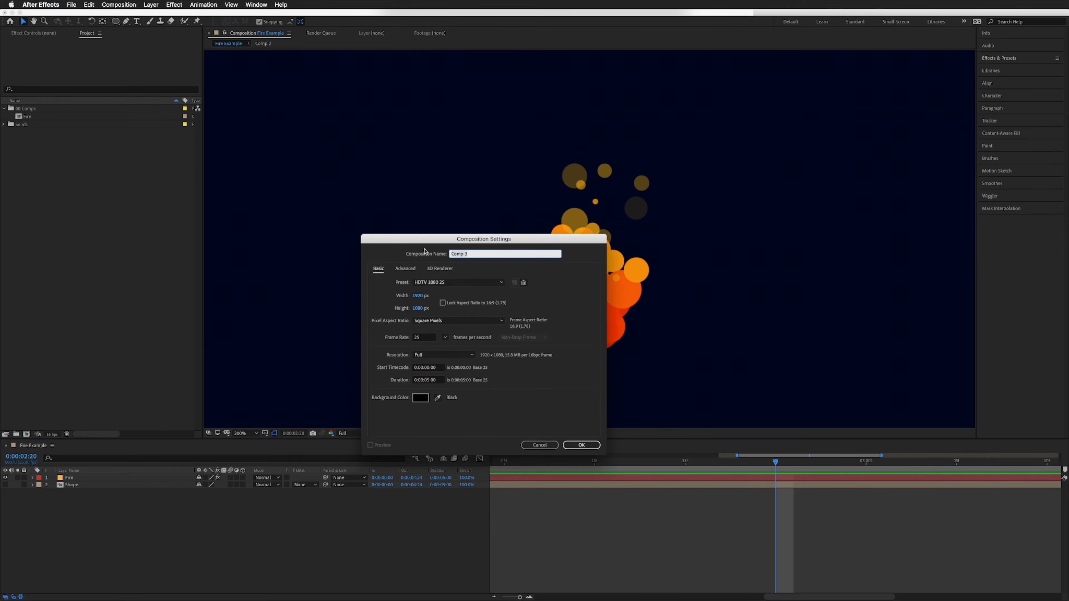
Give the new HDTV 1080 25 composition a dark blue background and create it
left_click(420, 398)
left_click_drag(78, 304, 80, 311)
left_click(252, 208)
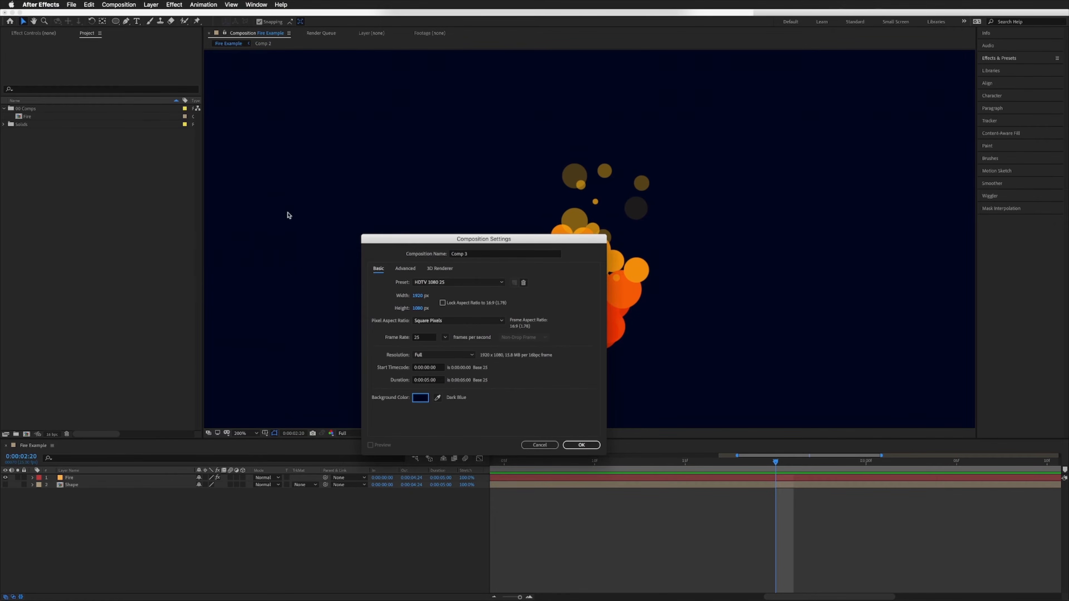
left_click(581, 445)
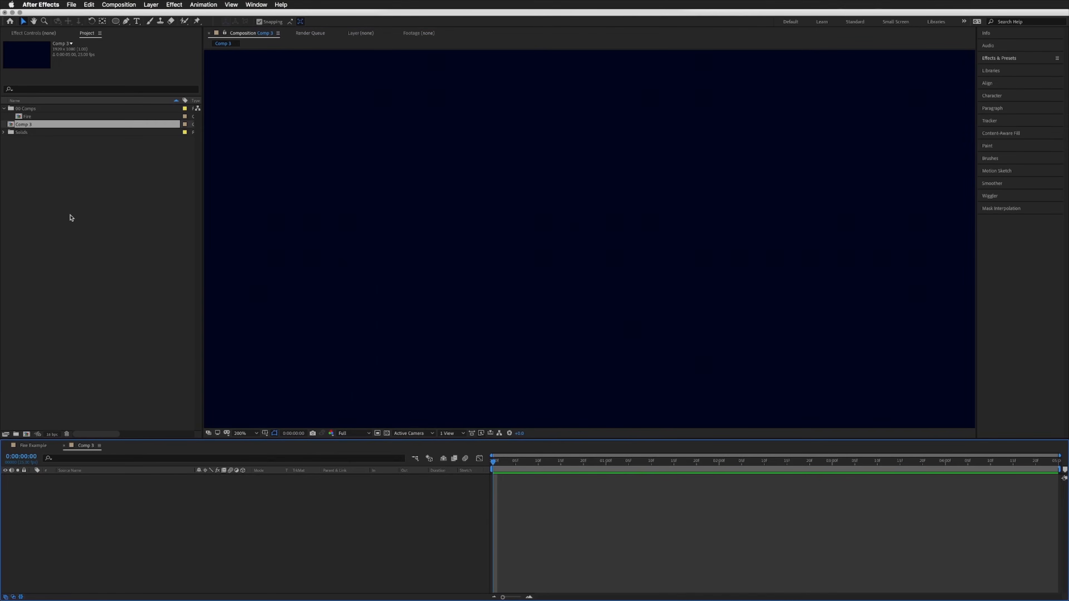
Create a second composition with a width and height of 200 px
left_click(58, 219)
key("super+n")
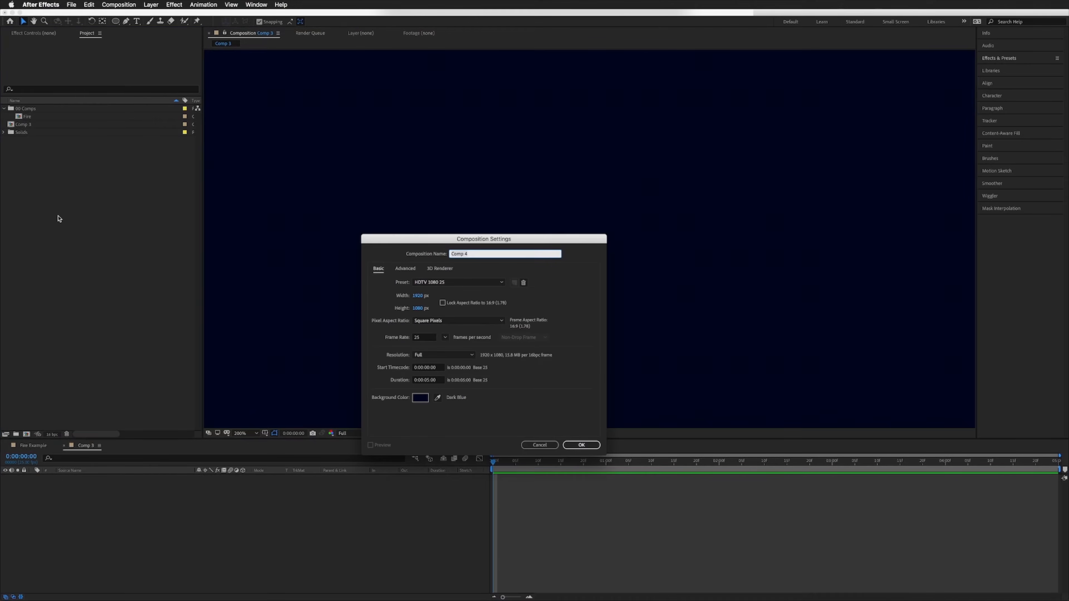
left_click(418, 296)
type("200")
key("Tab")
type("200")
left_click(385, 287)
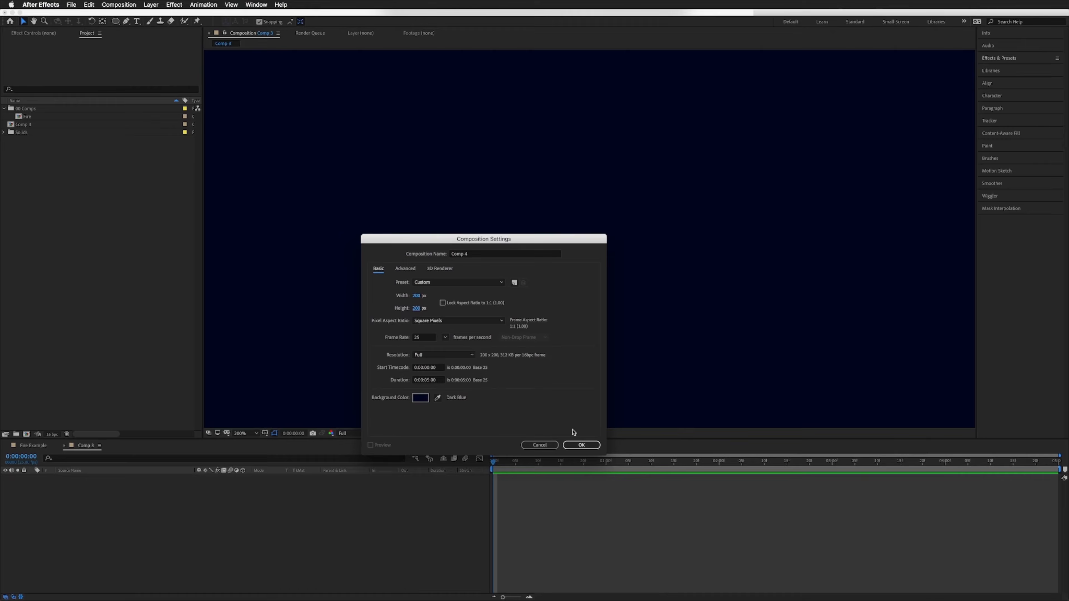
left_click(581, 445)
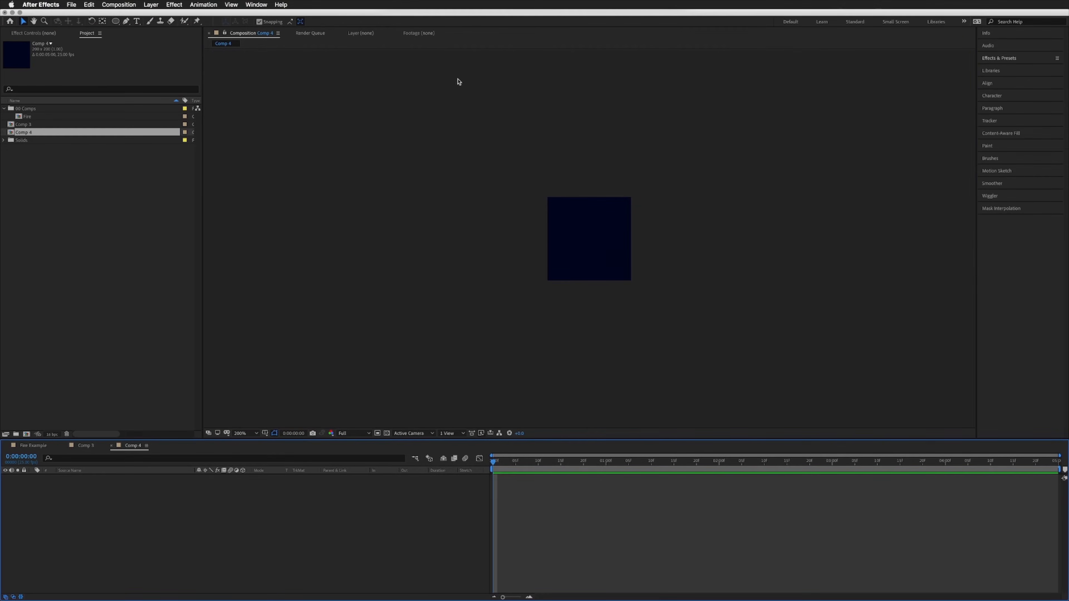
Add an orange-yellow circle shape that fills the 200 x 200 px composition
left_click_drag(116, 23, 169, 40)
double_click(116, 21)
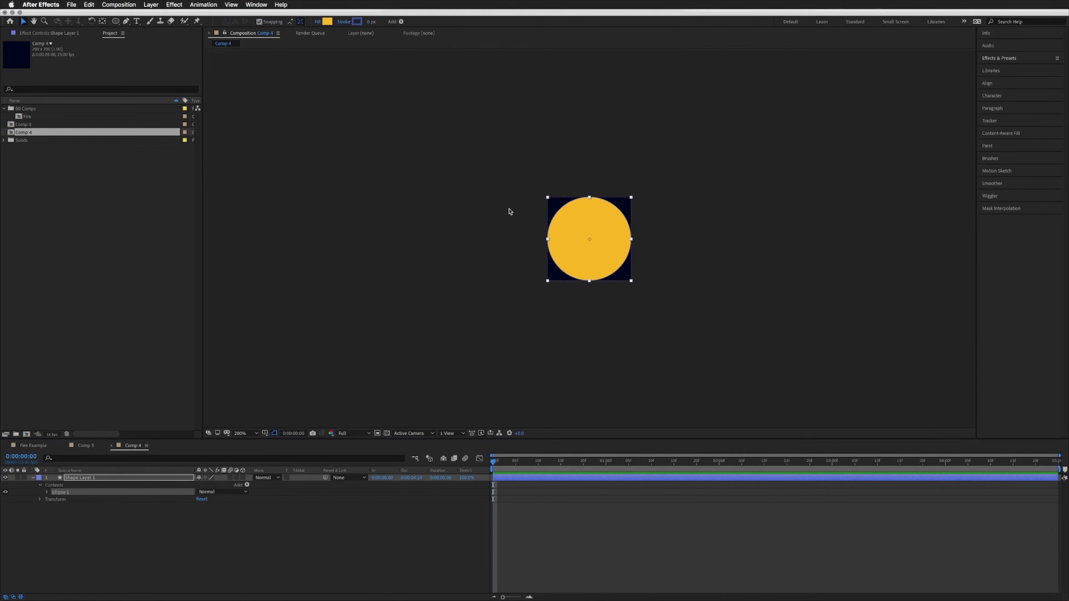
left_click(328, 21)
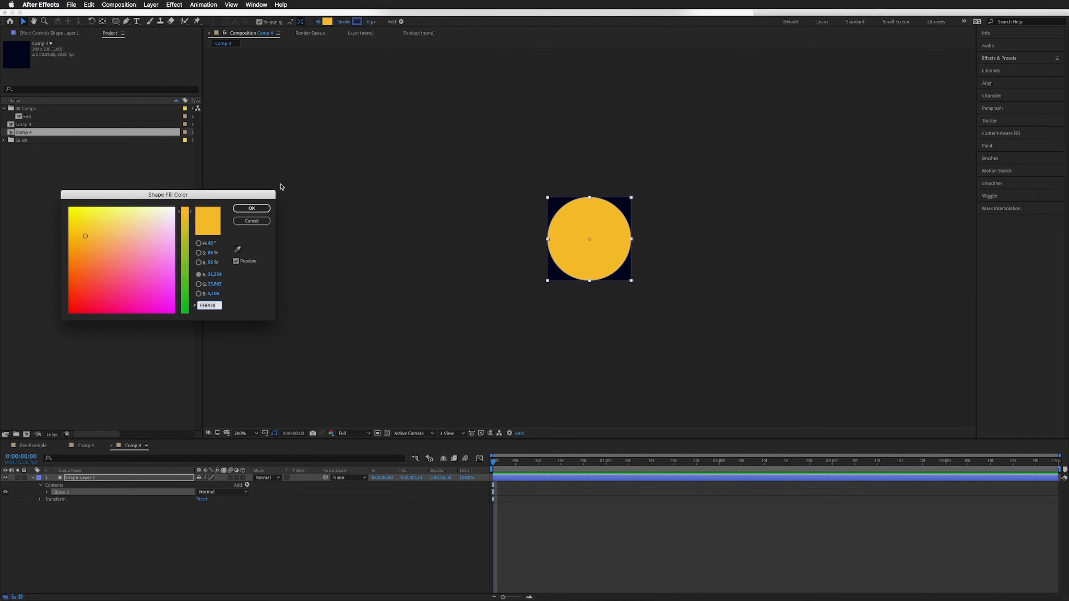
left_click(252, 209)
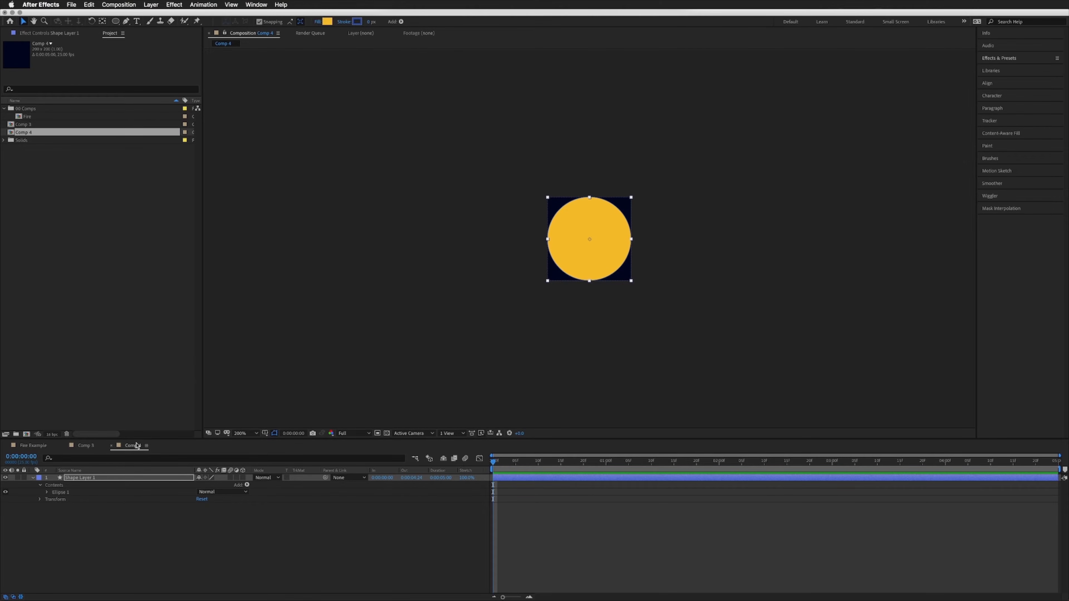
Switch to the empty Comp 3 and rename it as Fire Build
left_click(87, 446)
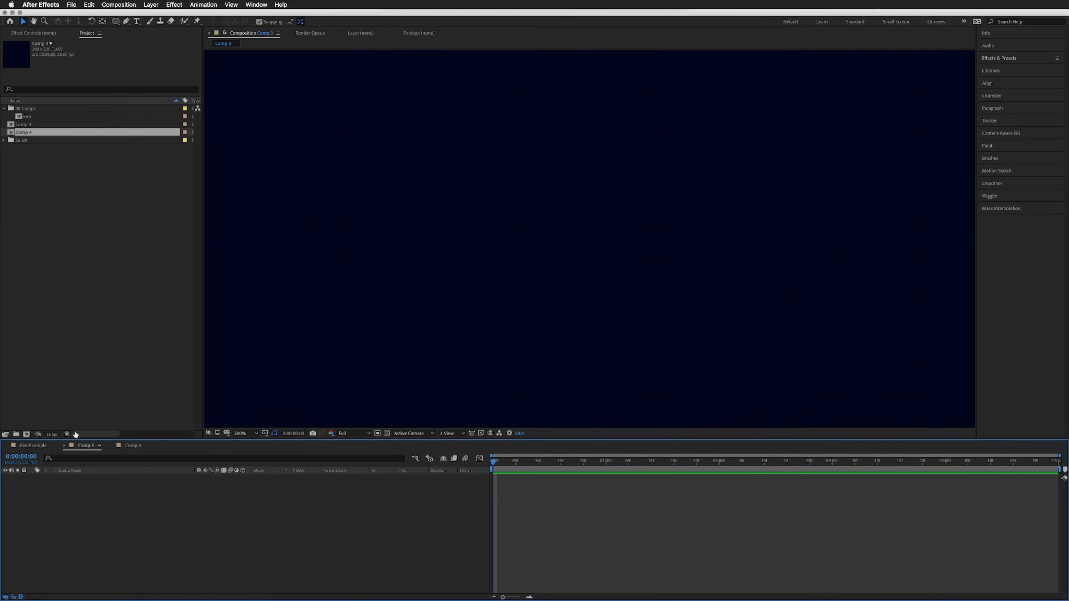
left_click(27, 127)
key("Return")
type("Fire")
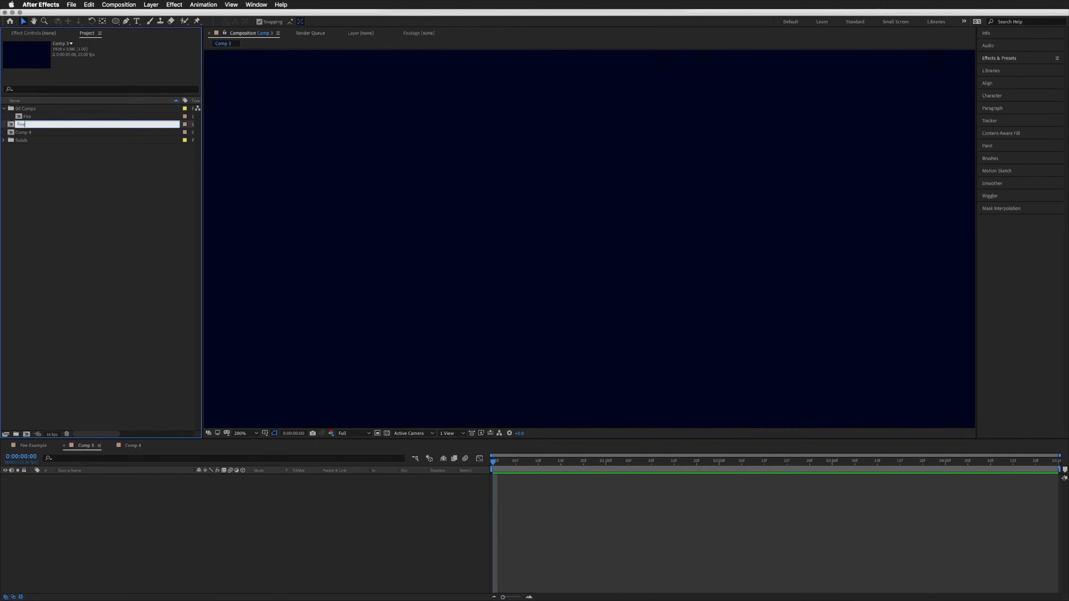
type(" Build")
key("Return")
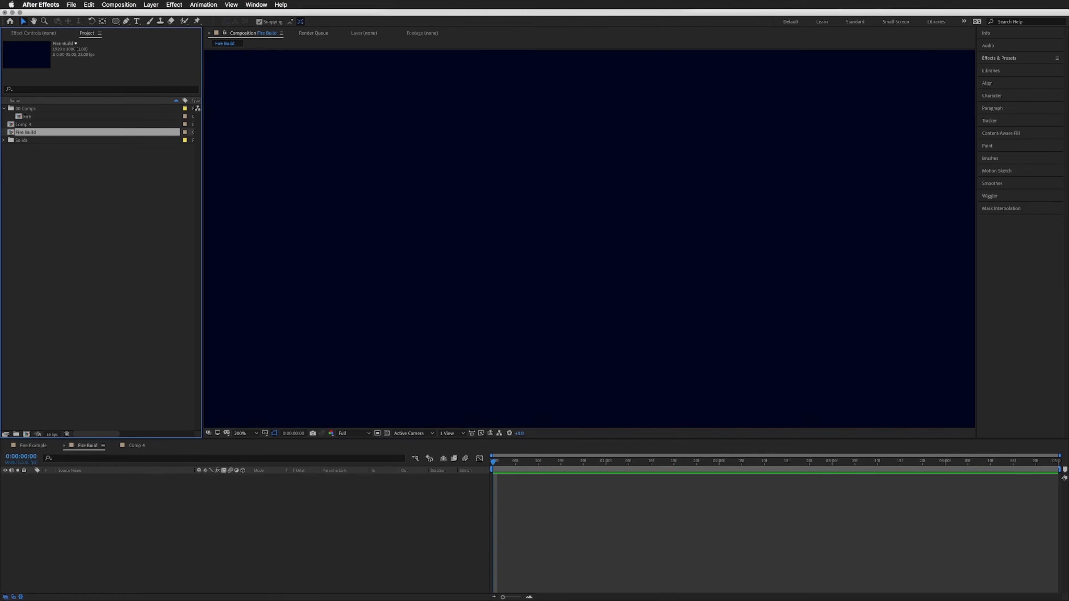
Rename the circle composition, Comp 4, as Fire Shape
left_click(24, 126)
key("Return")
type("Fire Shap")
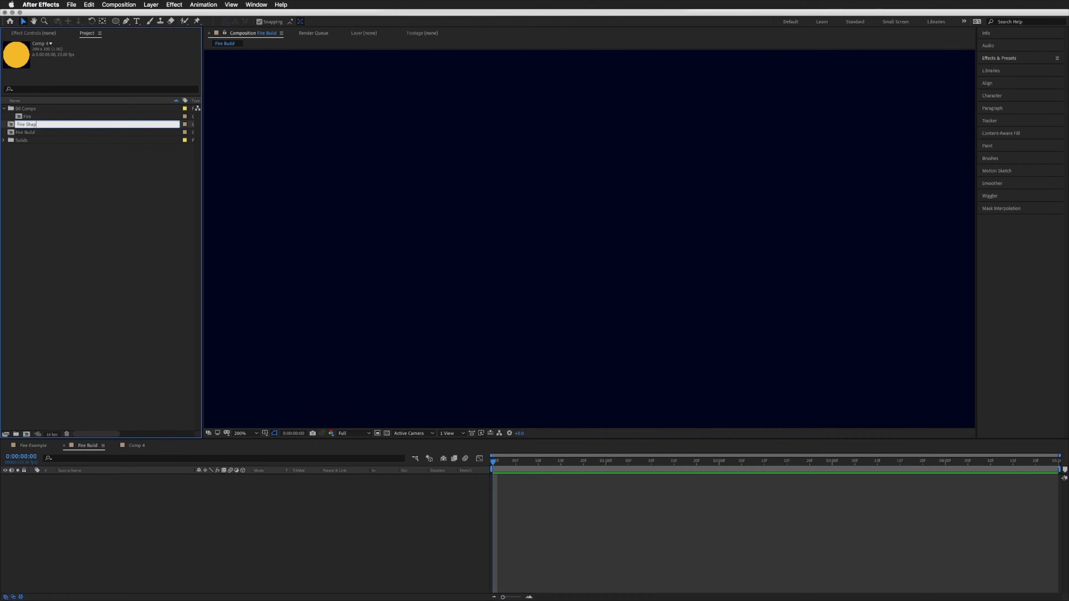
type("e")
key("Return")
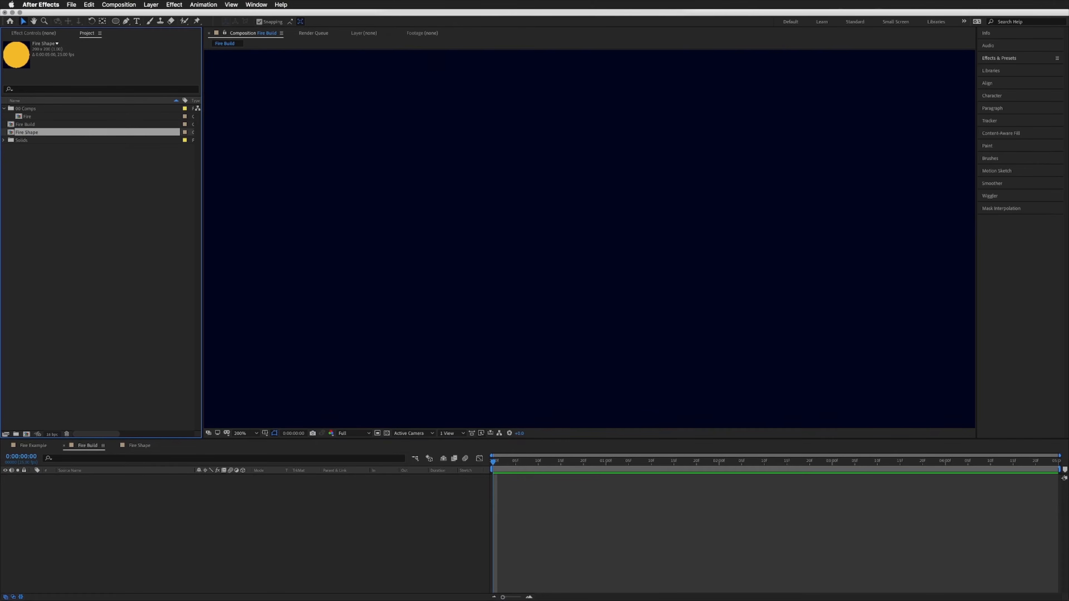
Add the Fire Shape composition as a layer in Fire Build and hide that layer
left_click(28, 126)
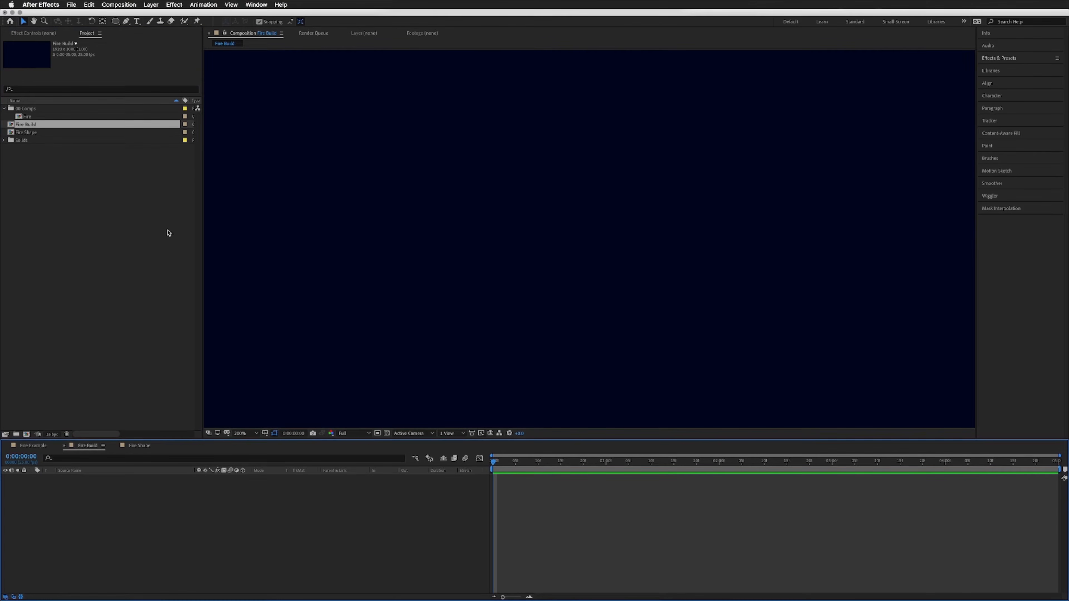
left_click(34, 133)
left_click_drag(36, 139, 95, 542)
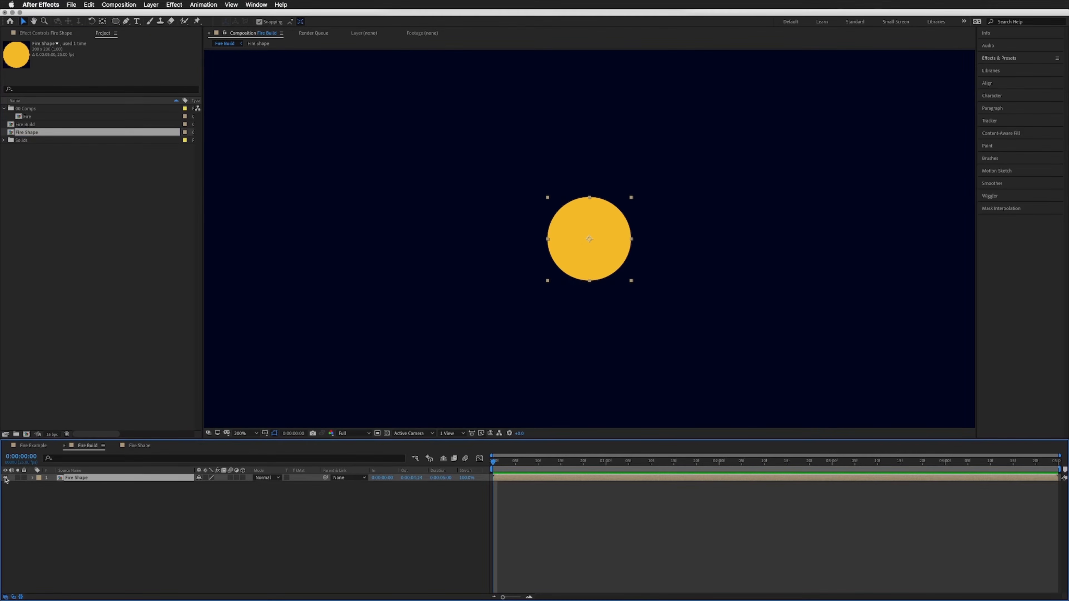
left_click(6, 478)
left_click(8, 497)
Create a solid layer named Fire at the full size of the Fire Build composition
left_click(151, 4)
mouse_move(156, 14)
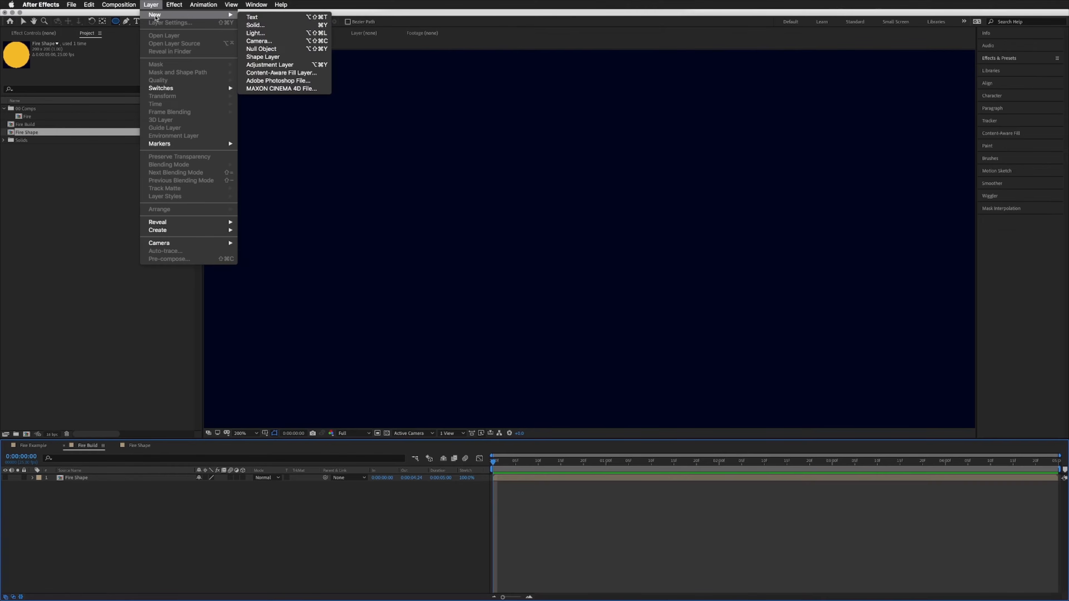
left_click(272, 26)
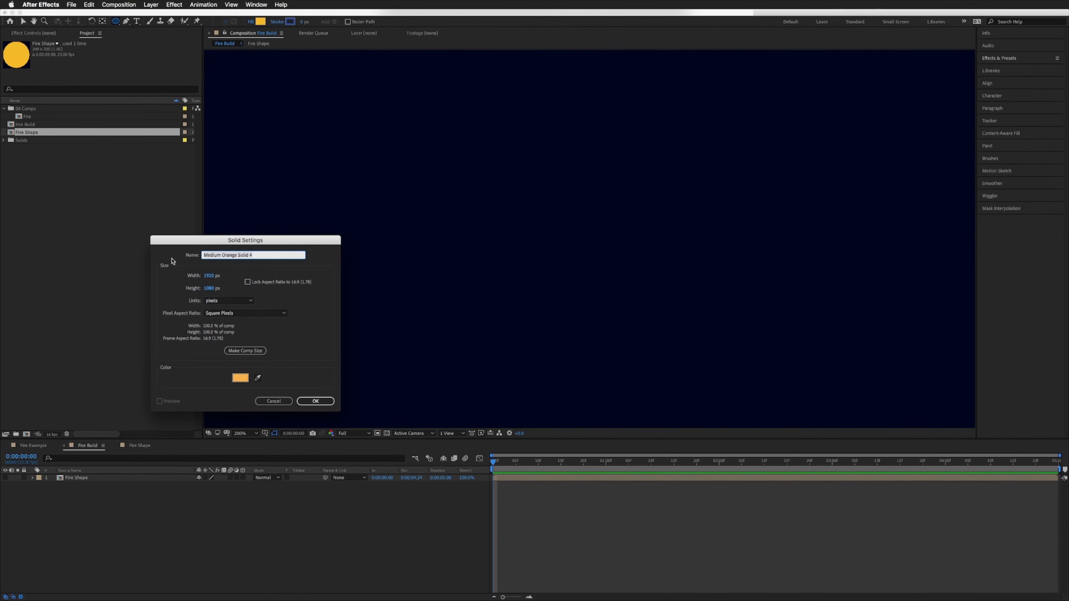
type("Fir")
left_click(245, 350)
left_click(319, 401)
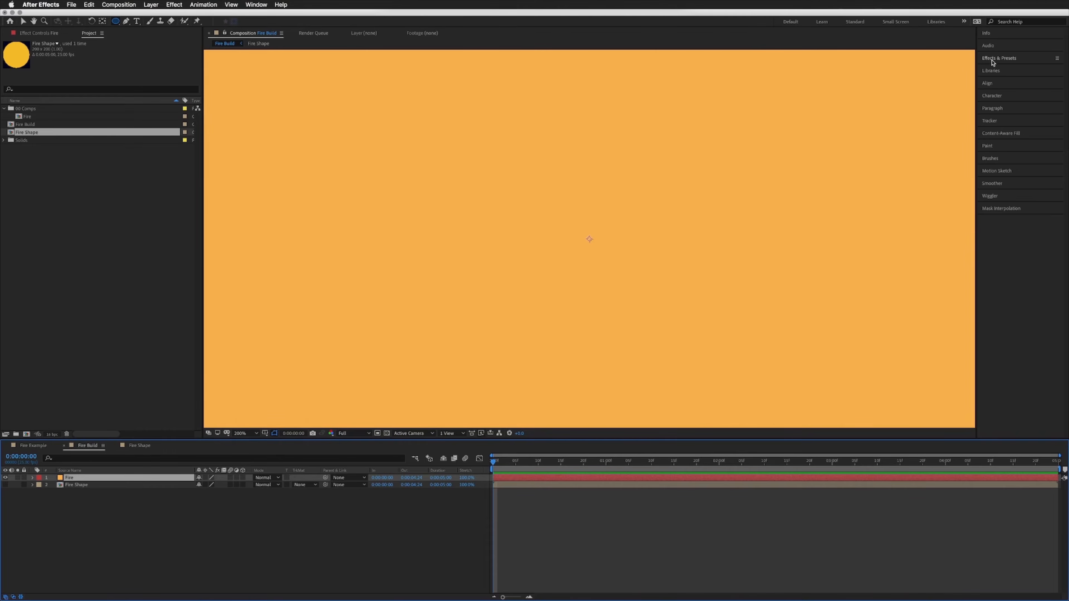
Find the CC Particle World effect and apply it to the Fire solid
left_click(994, 59)
left_click(1007, 68)
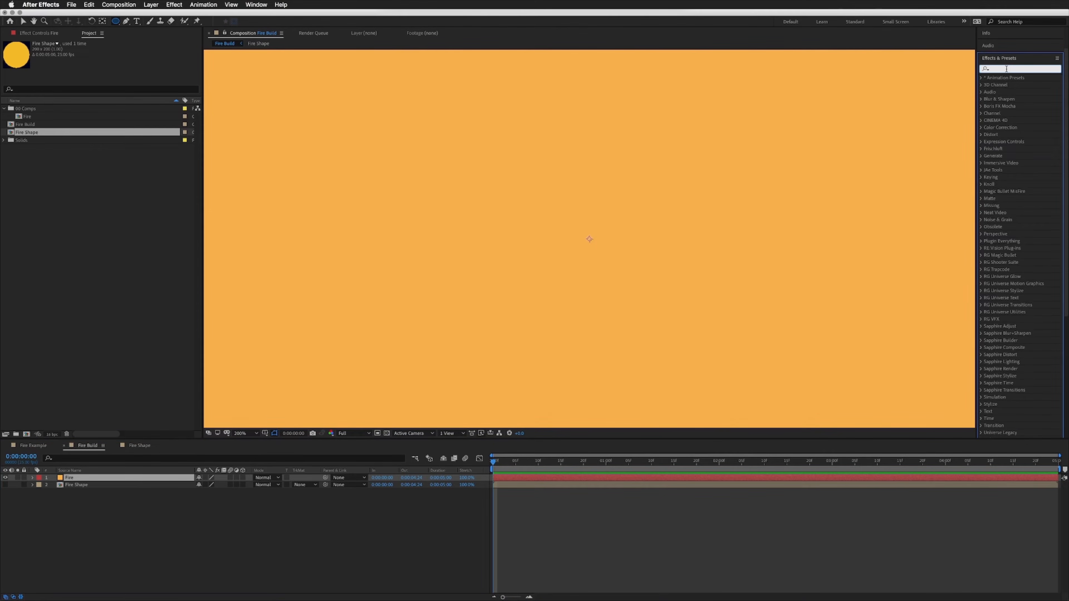
type("parti")
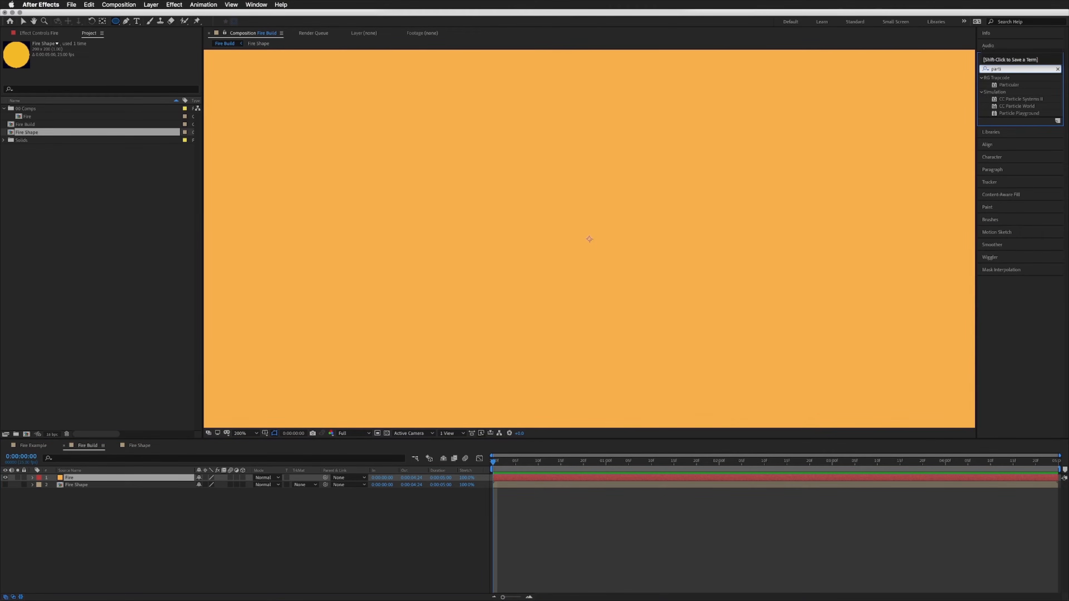
left_click(1019, 107)
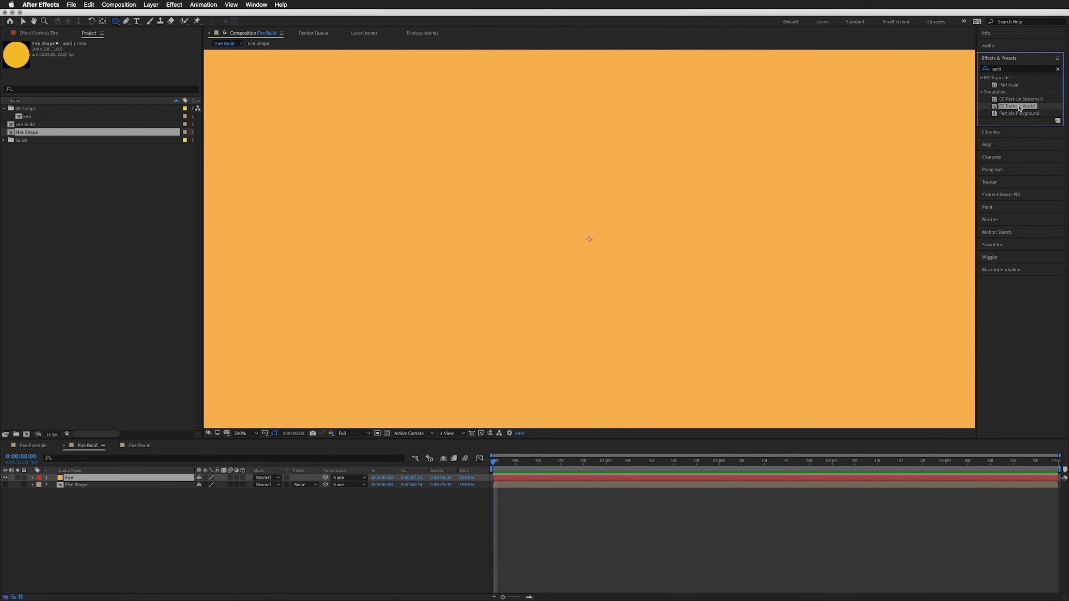
left_click_drag(1017, 109, 70, 479)
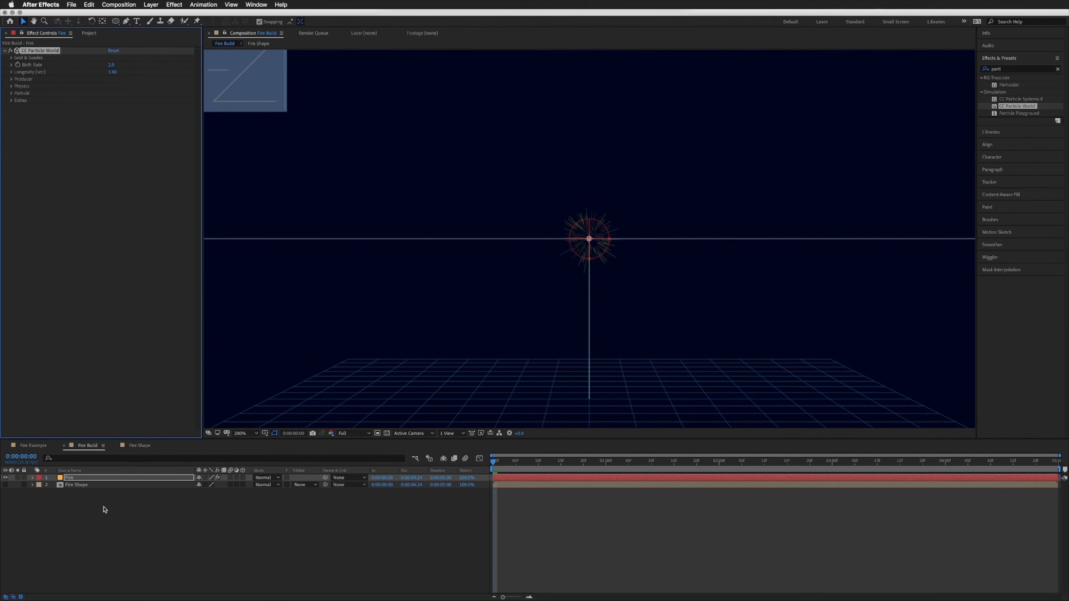
Preview the default CC Particle World animation and return to the first frame
key("space")
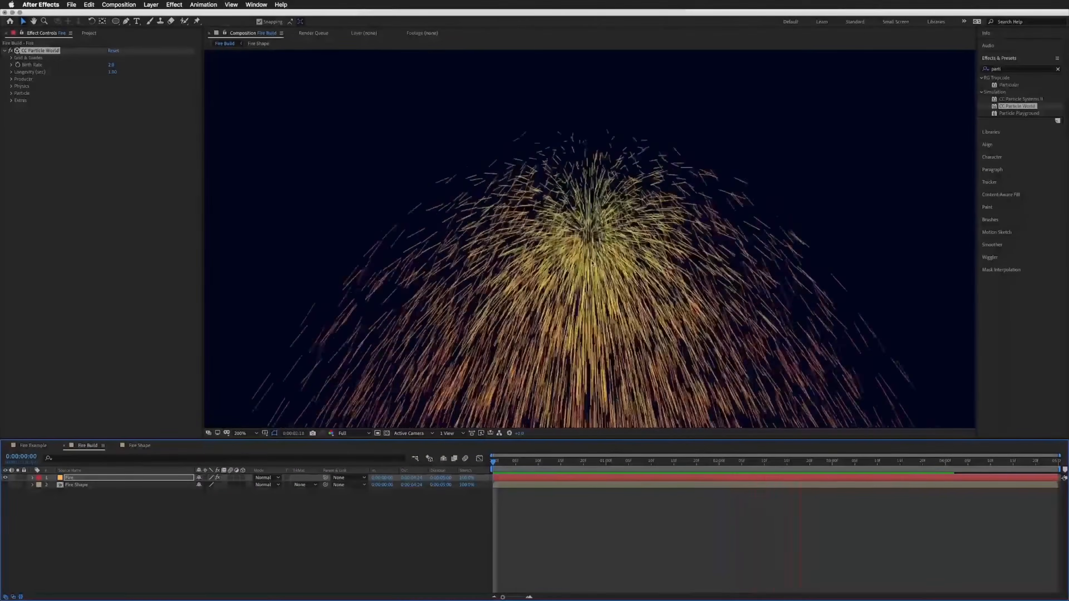
key("space")
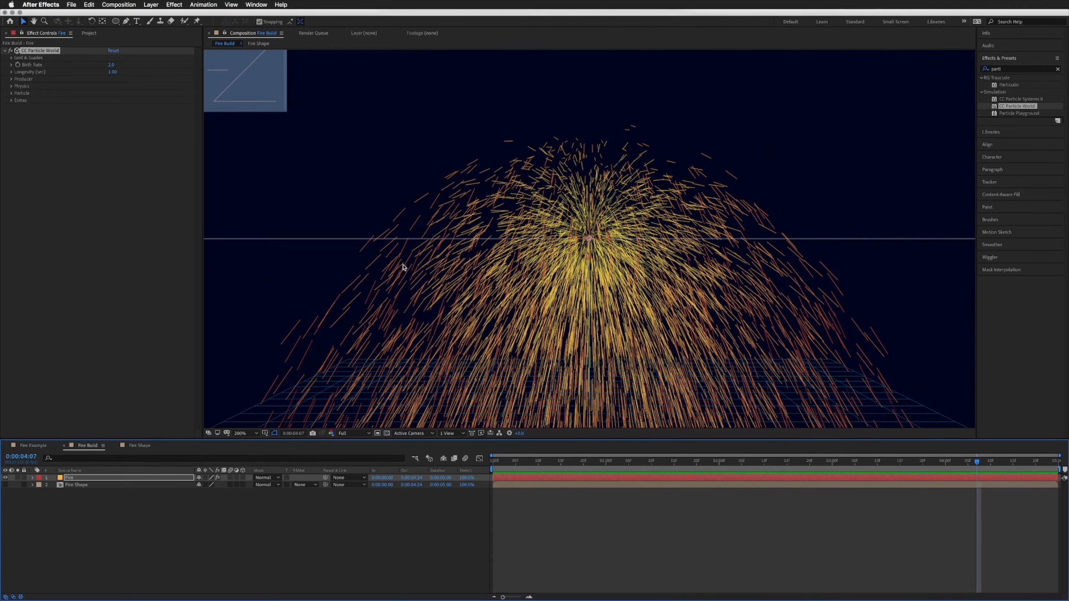
key("Home")
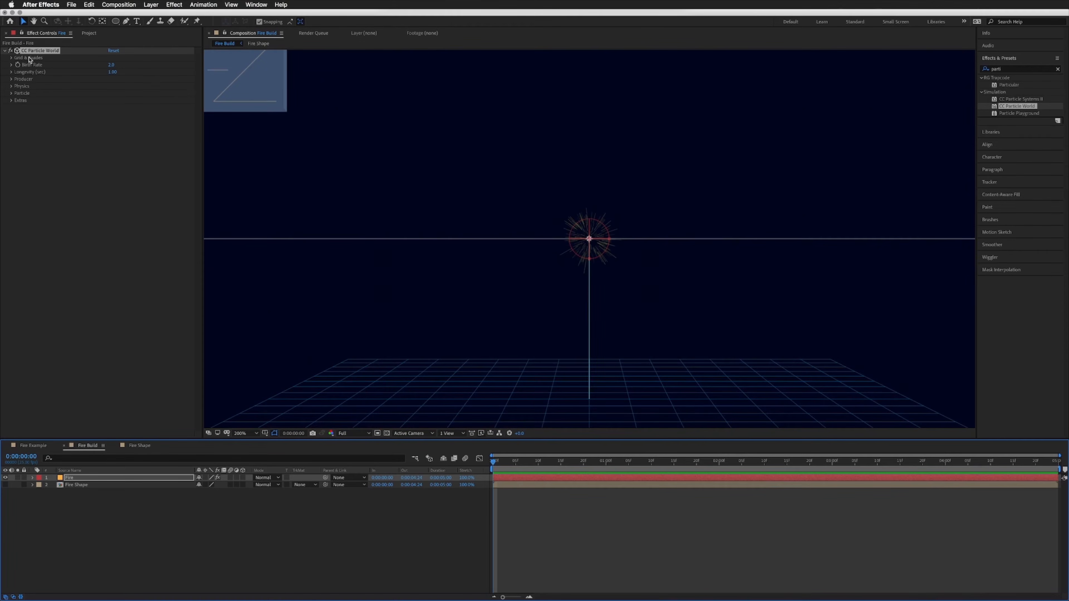
Turn off the Grid, Horizon and Axis Box guides of CC Particle World
left_click(27, 57)
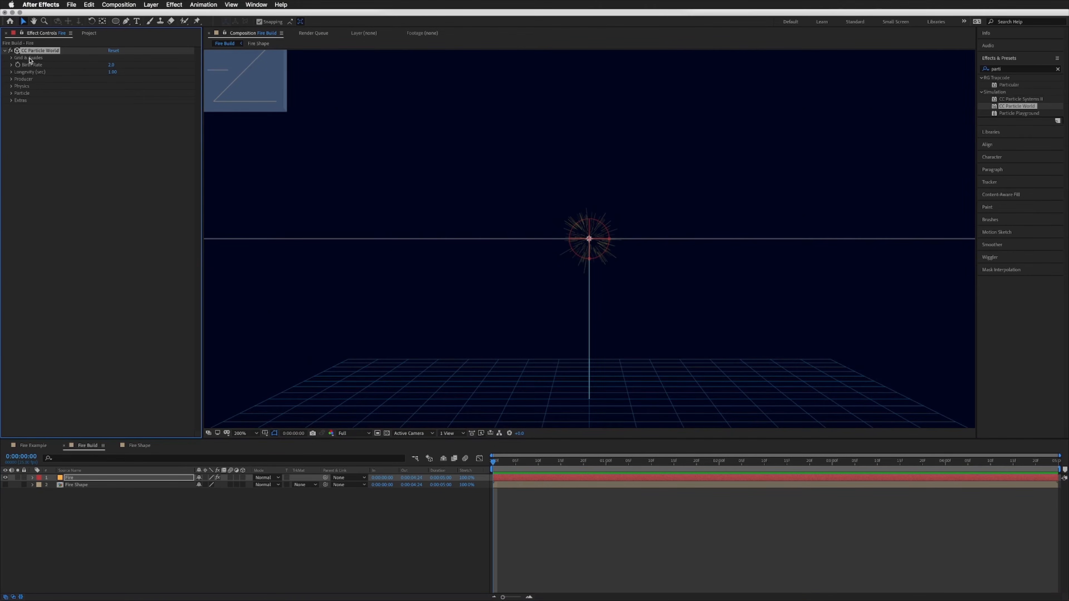
left_click(11, 58)
left_click(110, 93)
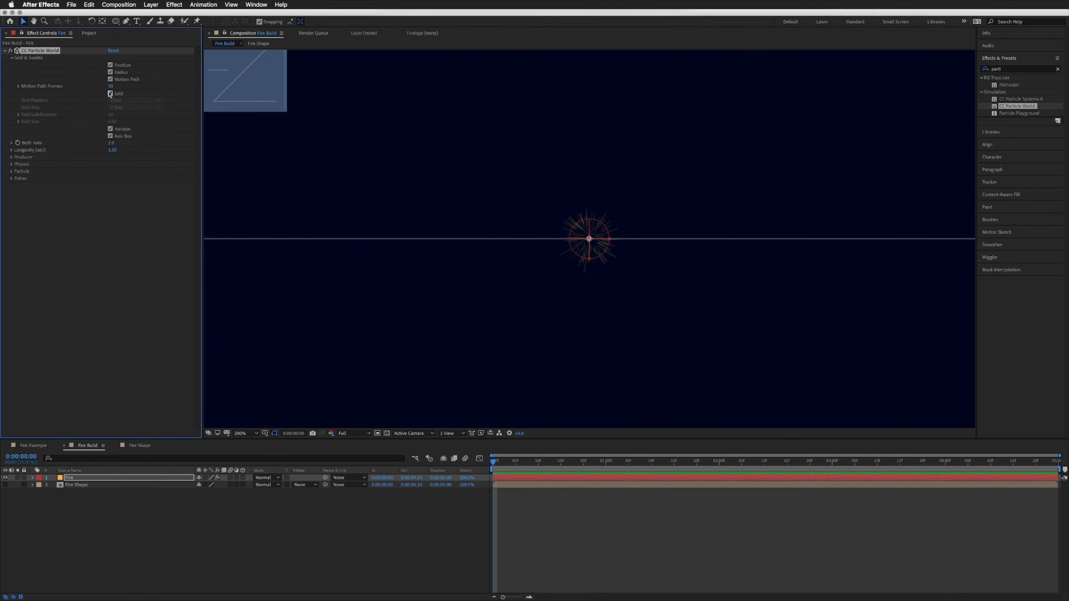
left_click(110, 129)
left_click(110, 136)
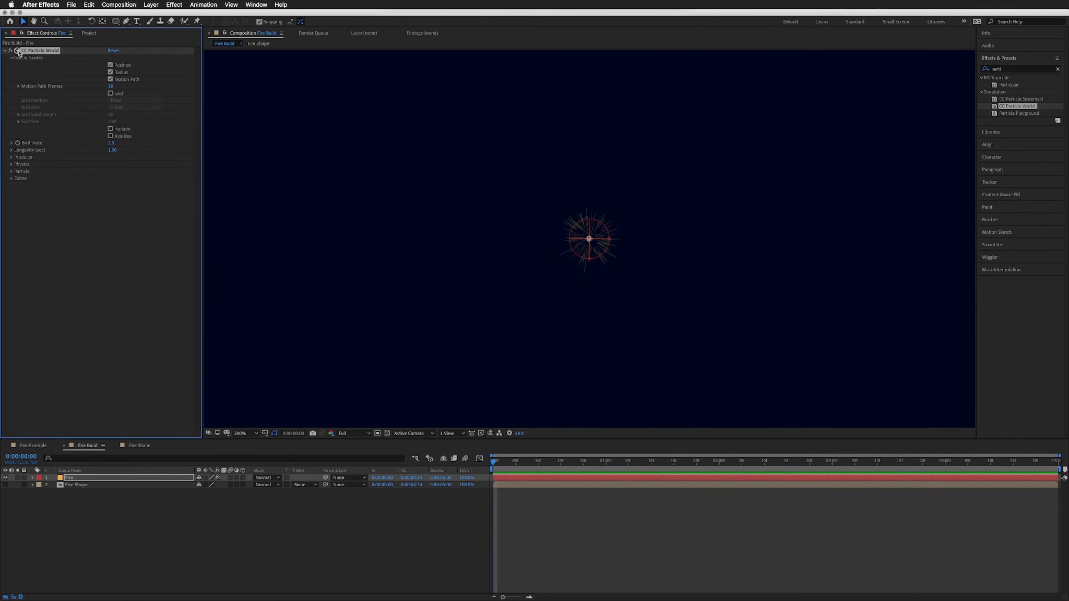
left_click(10, 59)
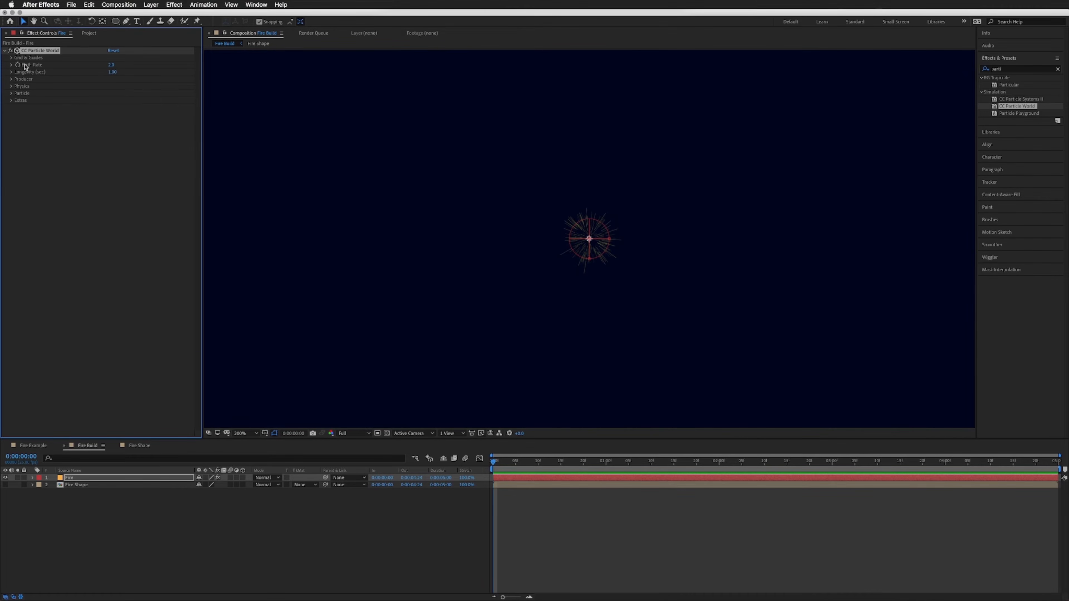
Set the CC Particle World Birth Rate to 0.2 and Longevity to 2 seconds
left_click(111, 64)
type("0.2")
key("Return")
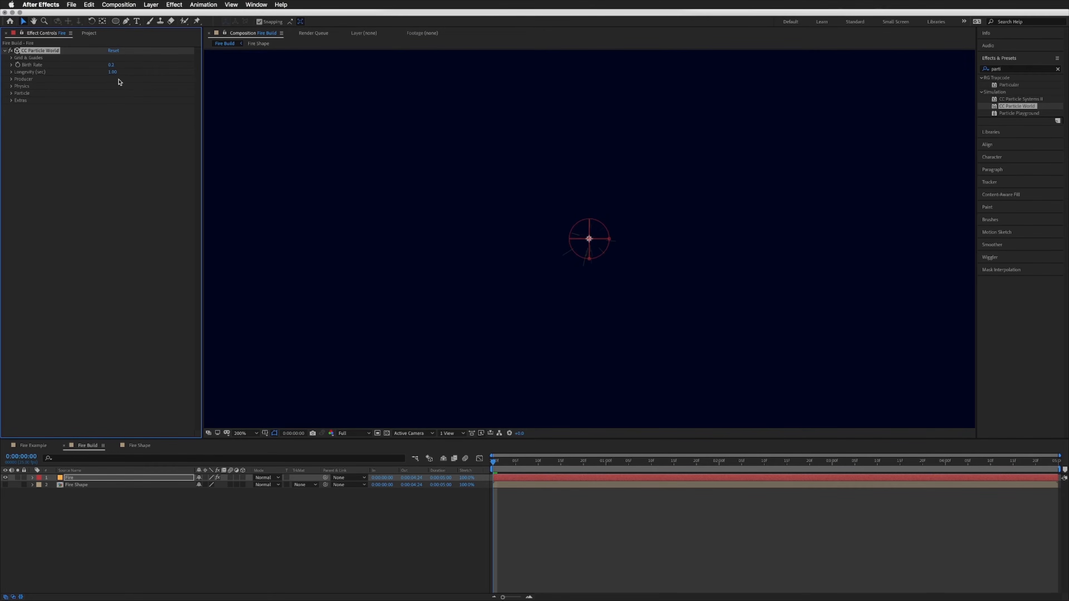
left_click(111, 72)
key("Return")
Set the Physics animation type of CC Particle World to Fire
left_click(11, 86)
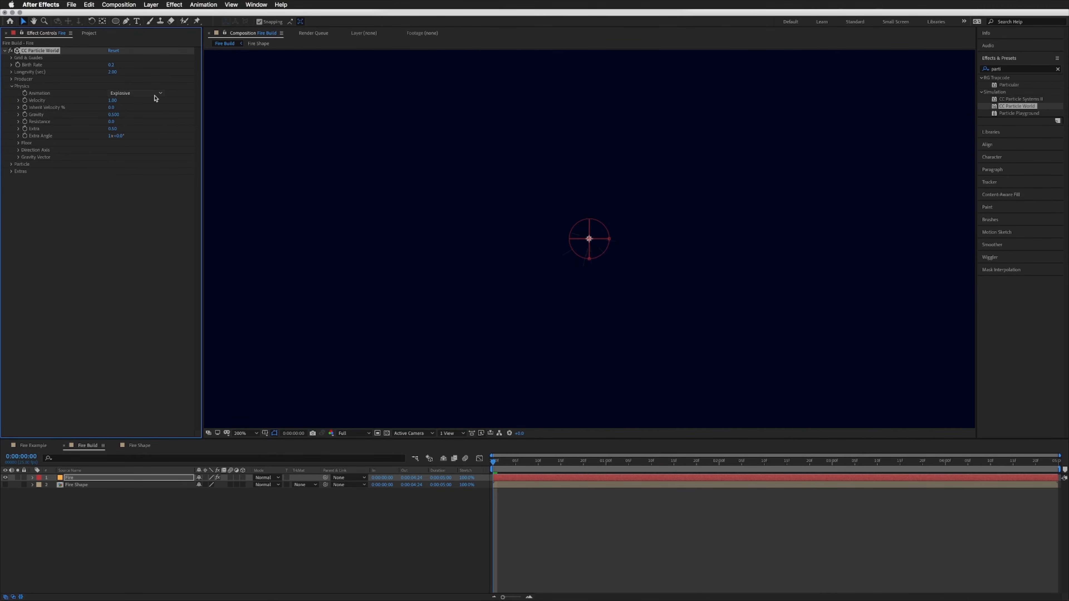
left_click(154, 96)
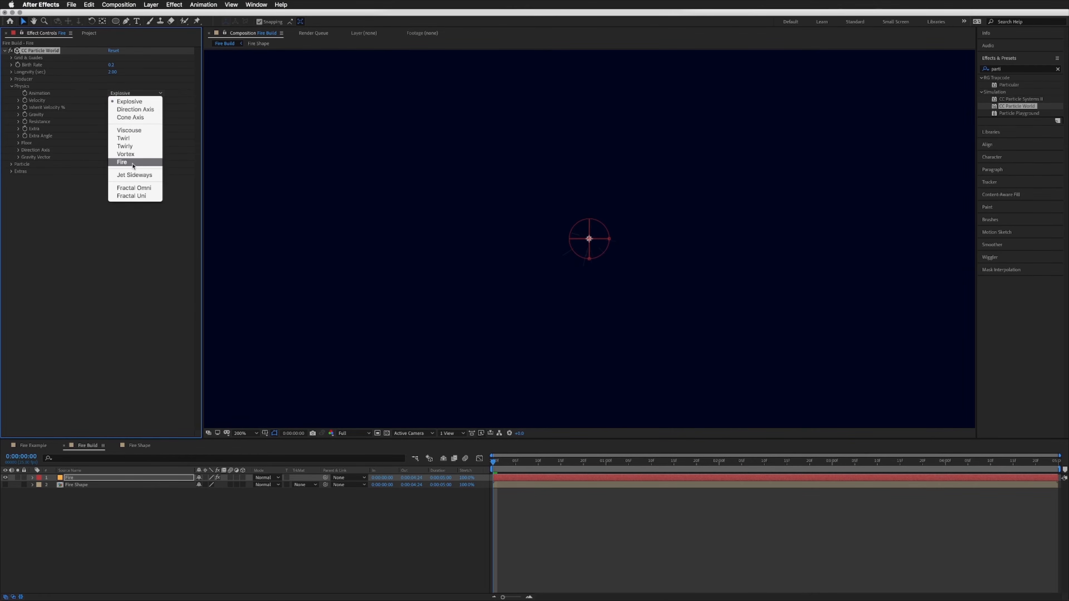
left_click(132, 164)
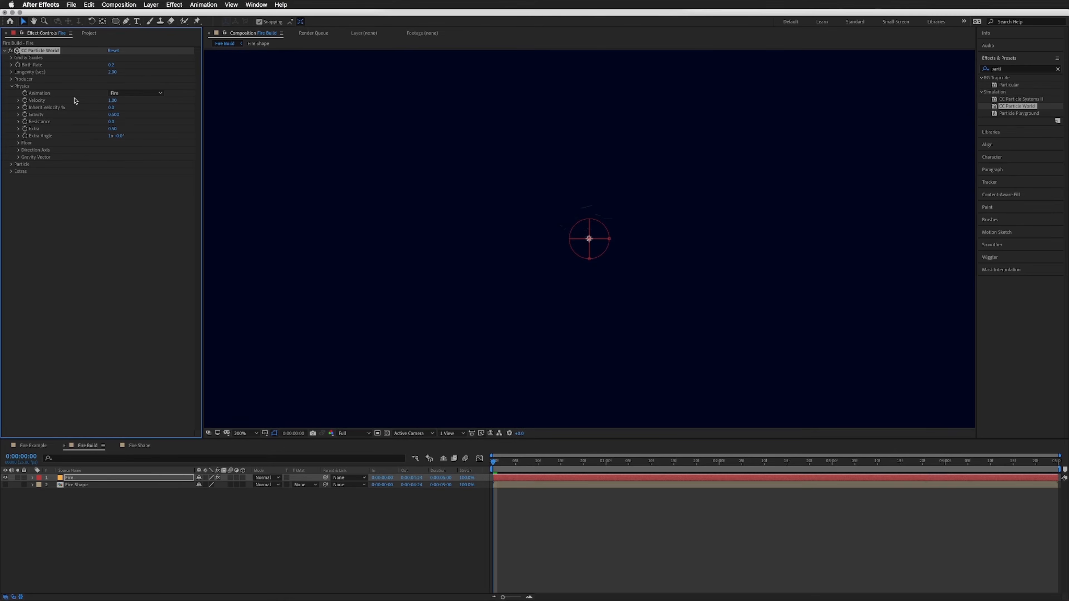
Preview the Fire particle animation with the whole composition in view at 100% zoom
left_click(572, 513)
key("space")
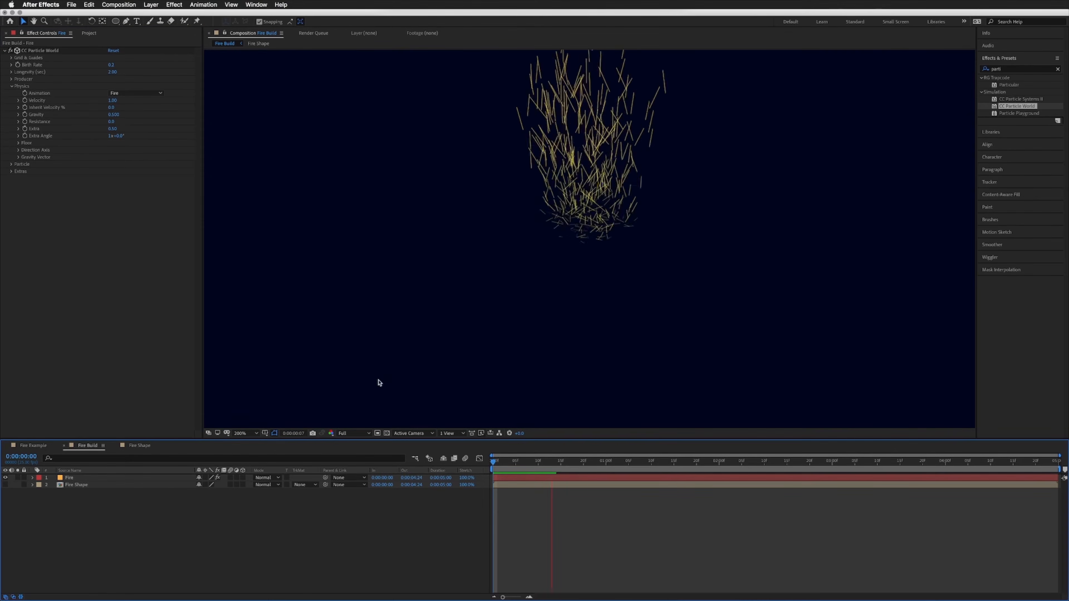
key("comma")
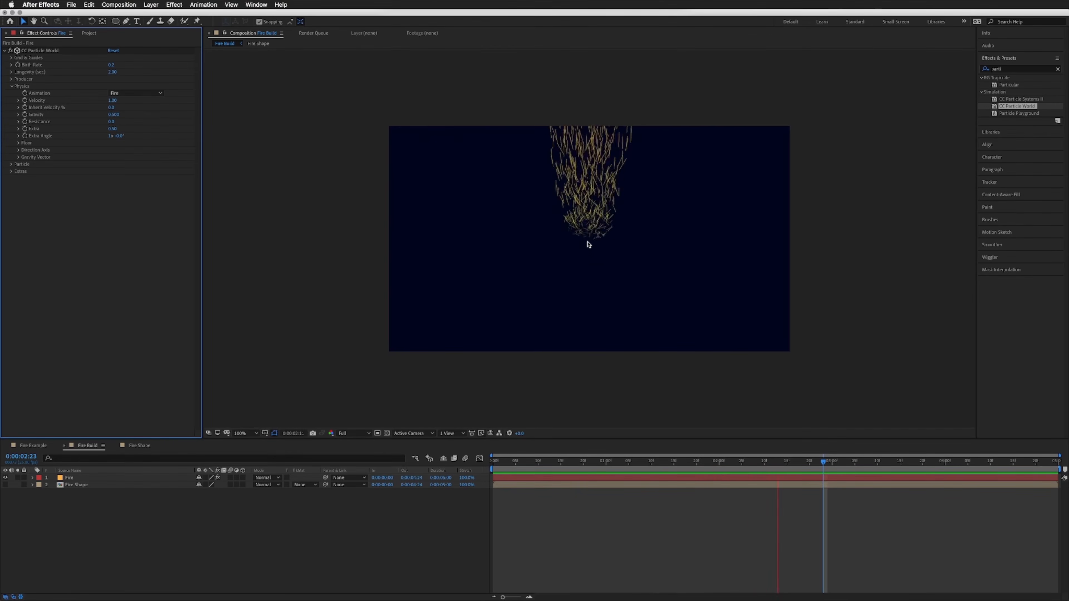
Set the Physics Velocity of CC Particle World to 0.2 and preview the particles
key("space")
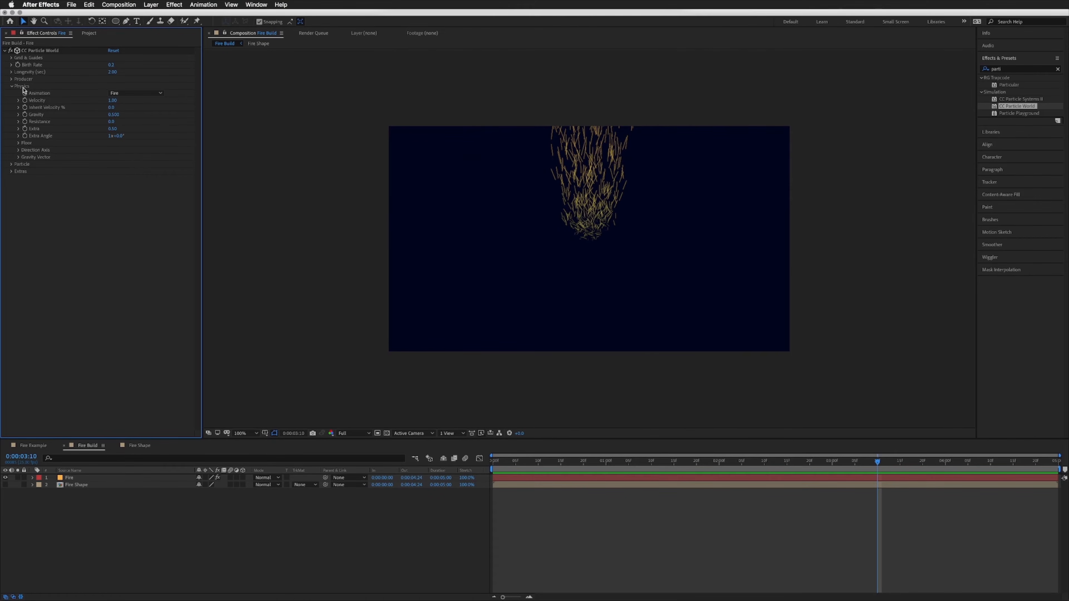
left_click(112, 101)
key("Return")
key("space")
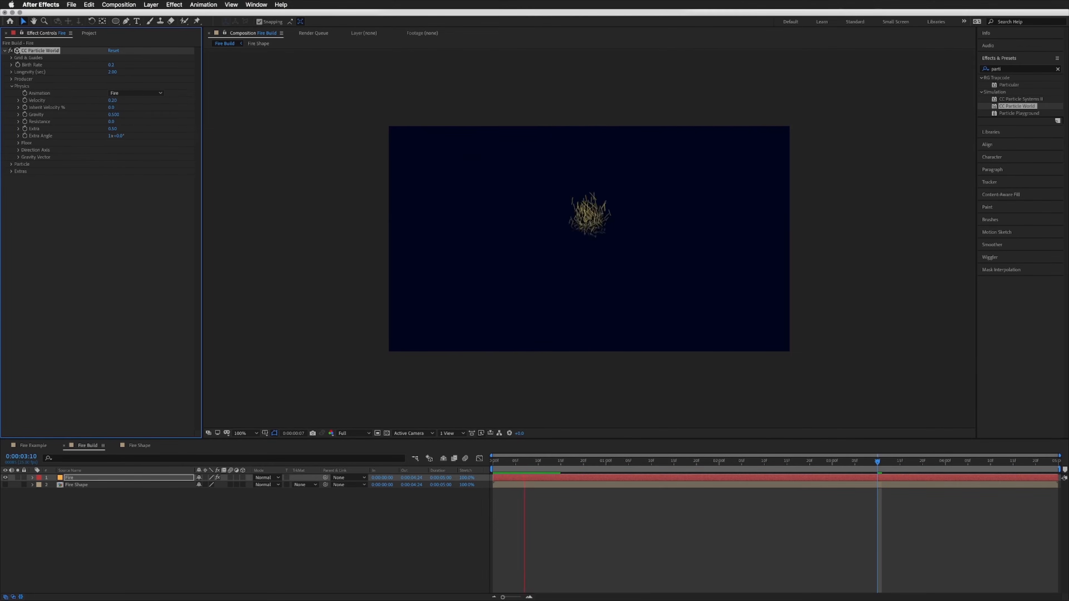
key("space")
Try Velocity values of 0.1 and 2 on CC Particle World, and restore the Velocity to 0.2
left_click(112, 100)
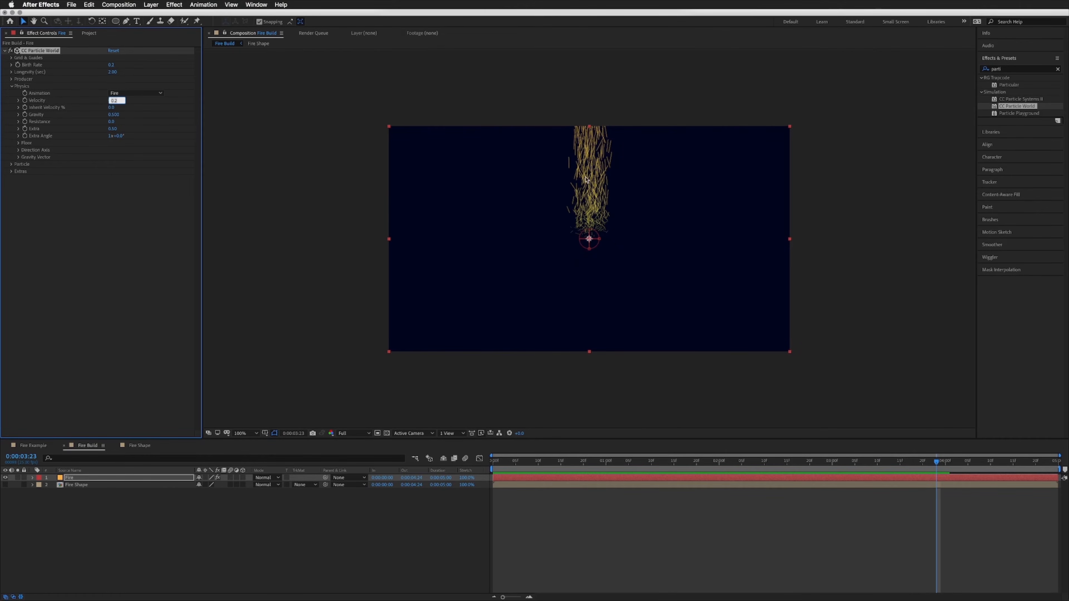
type("0.1")
key("Return")
left_click(113, 101)
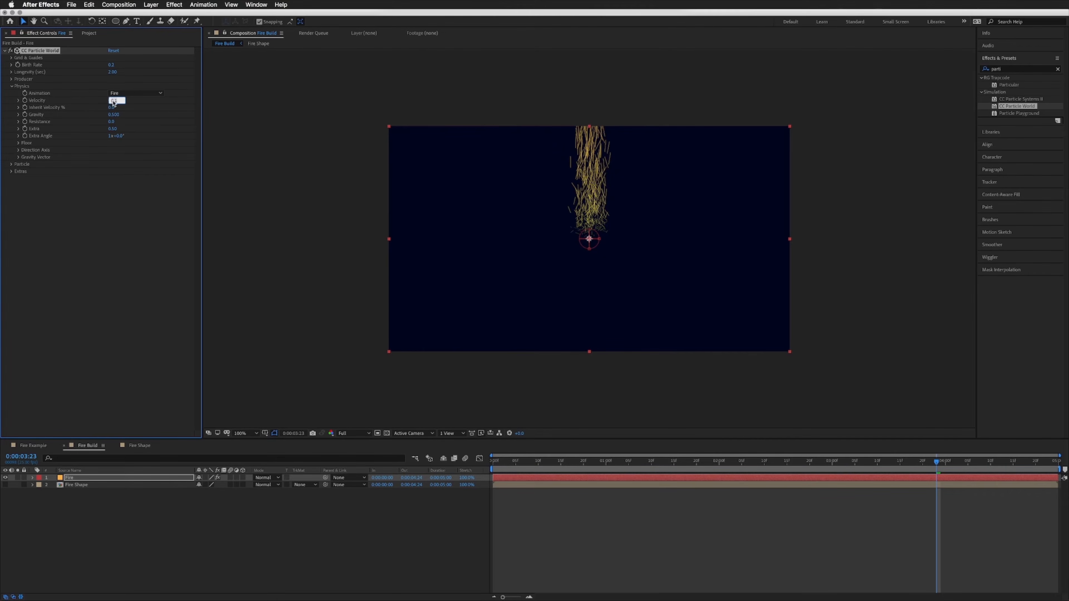
type("2")
key("Return")
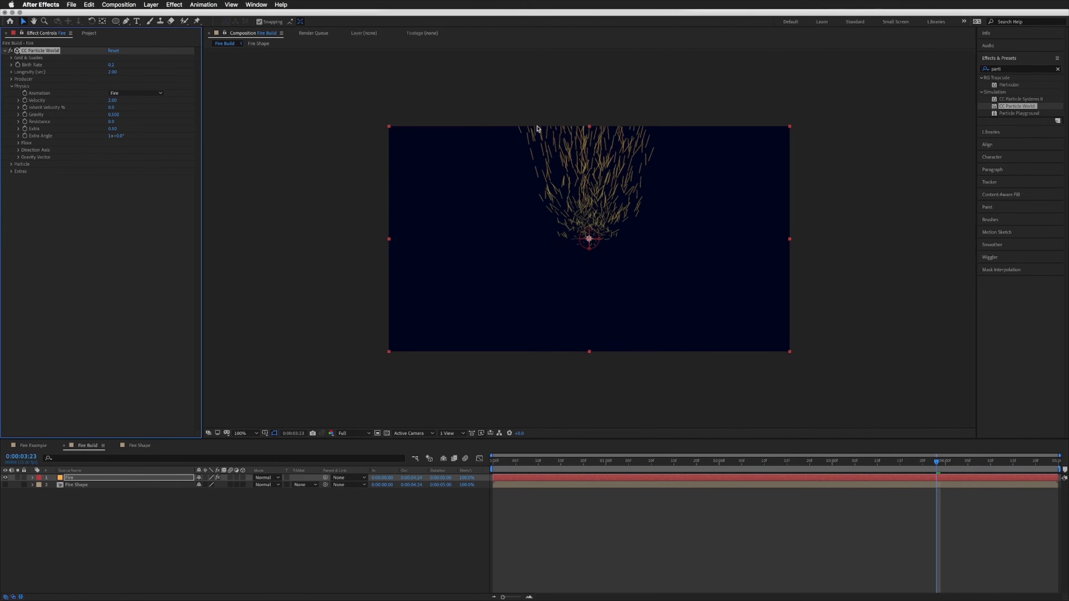
left_click(112, 102)
type("0.2")
key("Return")
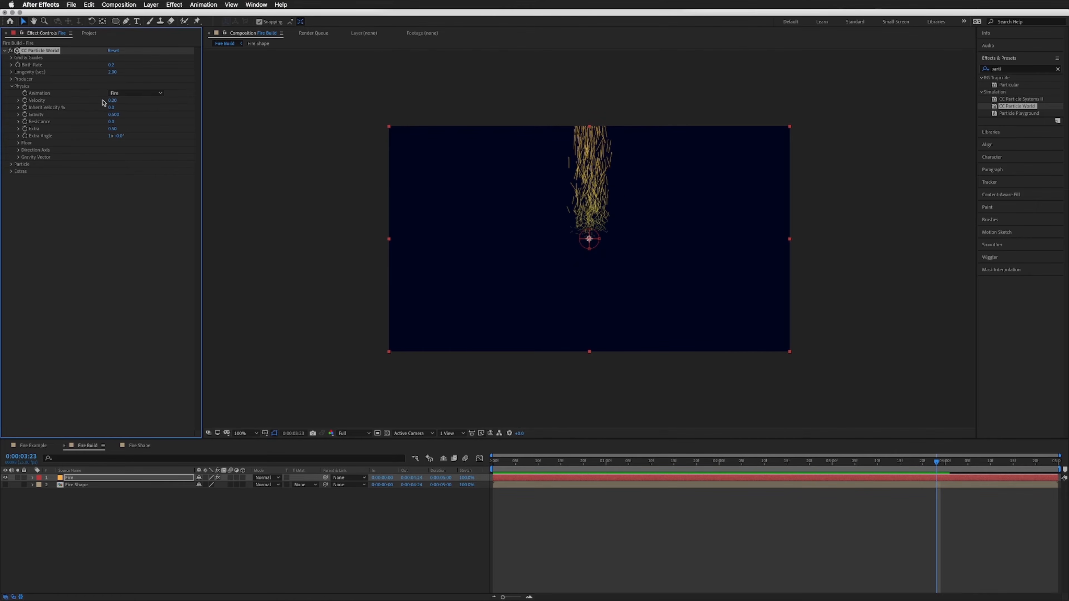
Set the Inherit Velocity percentage of CC Particle World to 25 and preview the particles
left_click(112, 108)
key("Return")
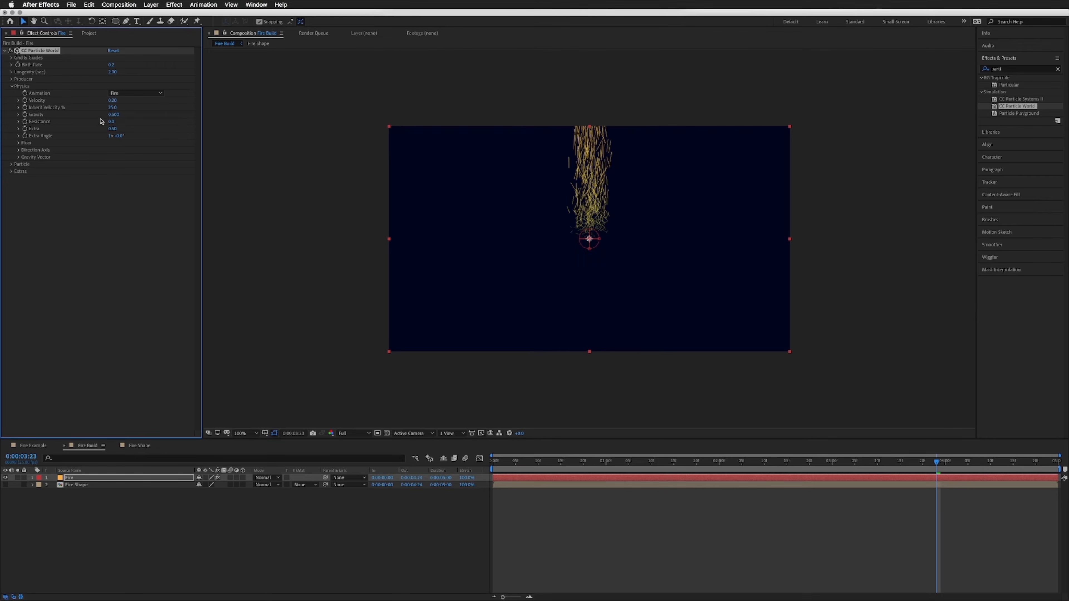
key("space")
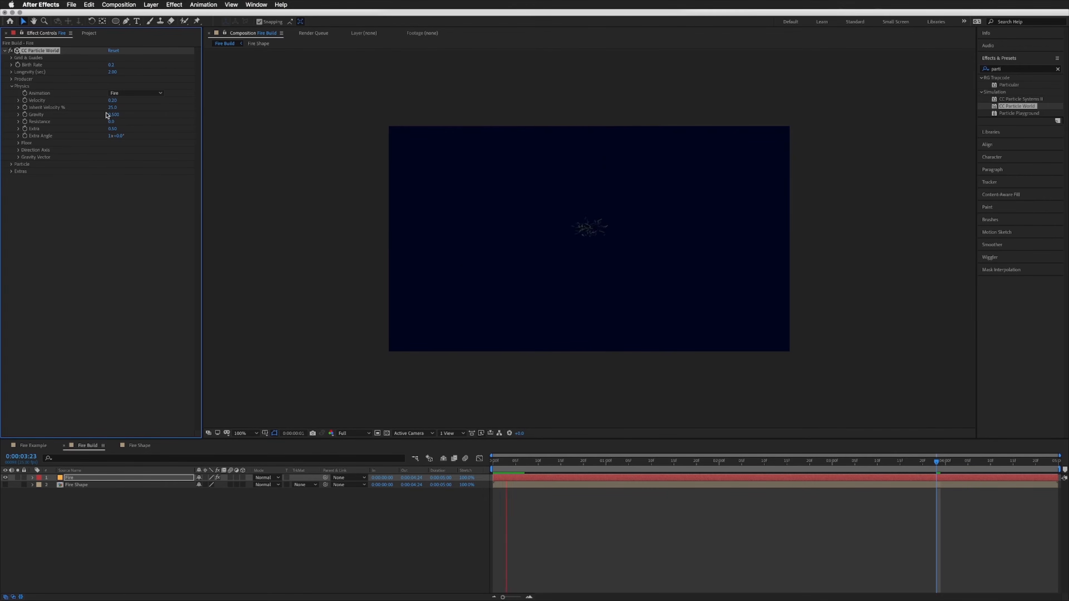
key("space")
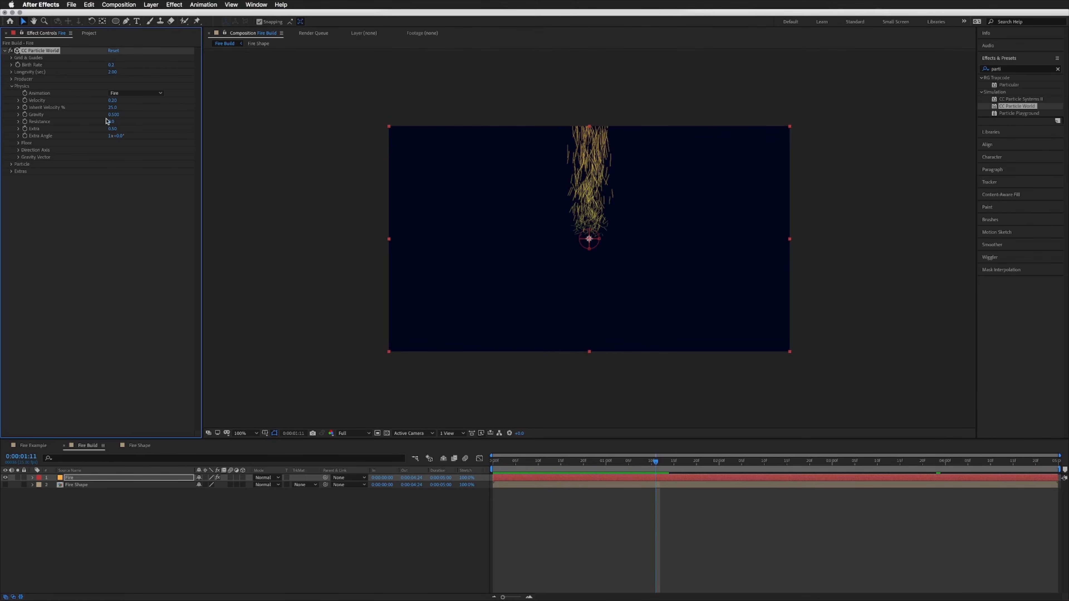
Try a Gravity of 0.05 on CC Particle World and preview the particle motion
left_click(114, 114)
key("Return")
key("space")
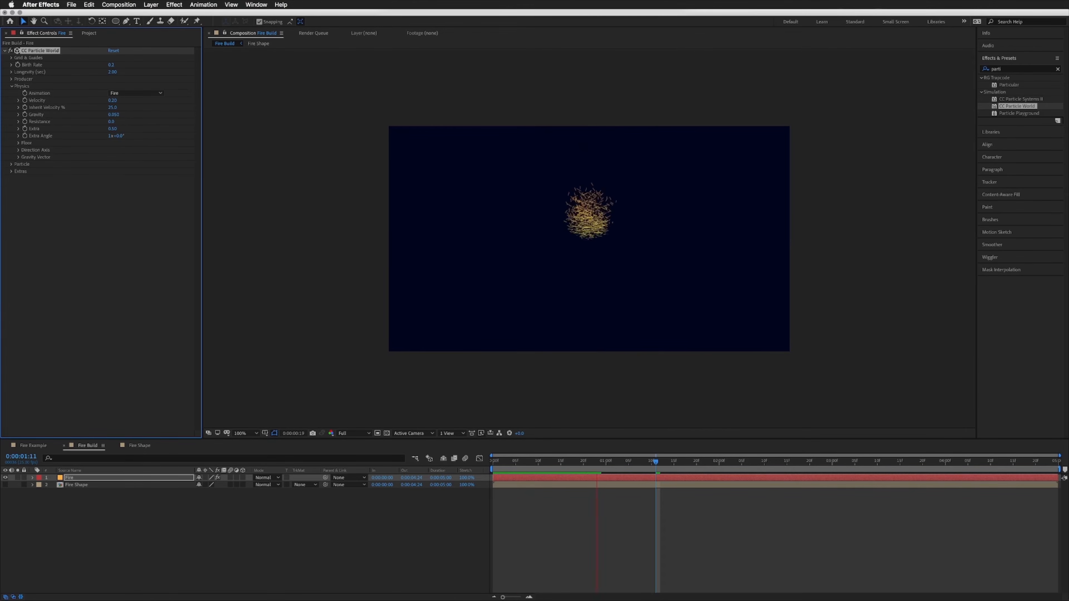
key("space")
Set the CC Particle World Gravity to 0.025 and preview the animation from the start
left_click(114, 115)
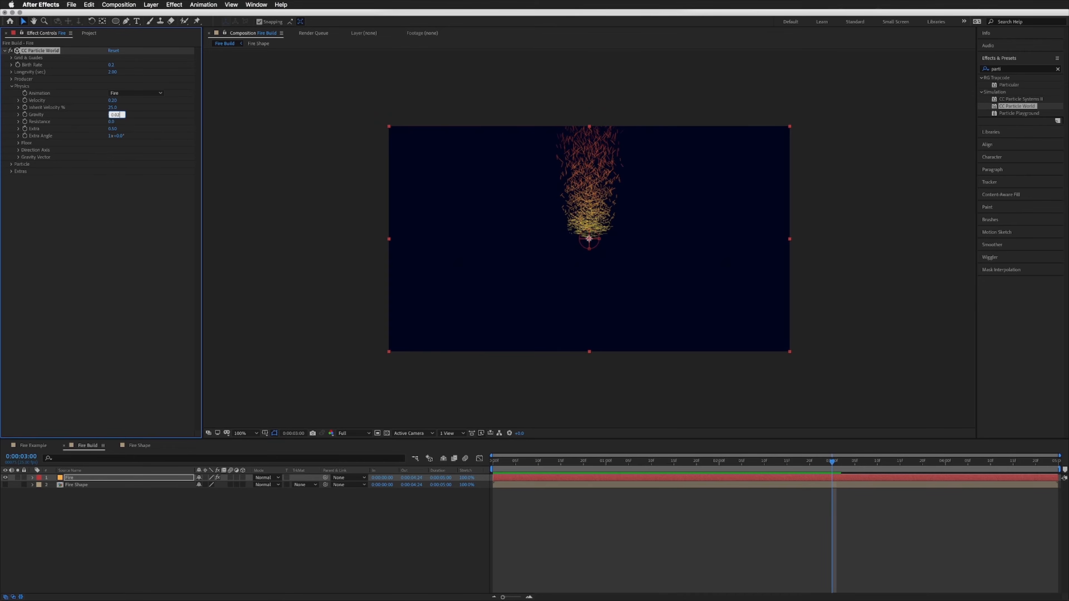
key("Return")
key("space")
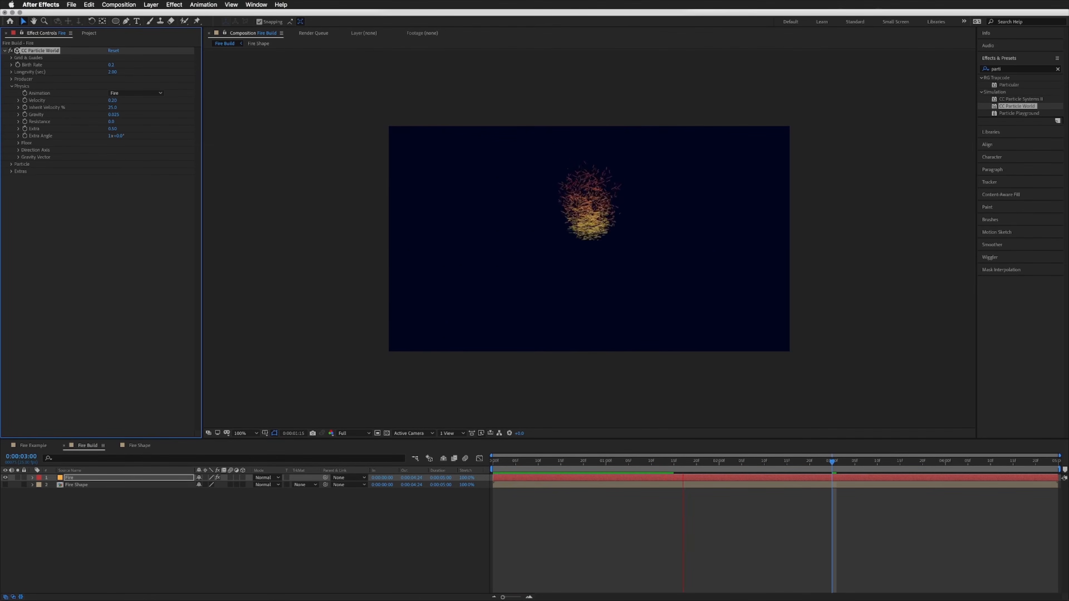
left_click(632, 513)
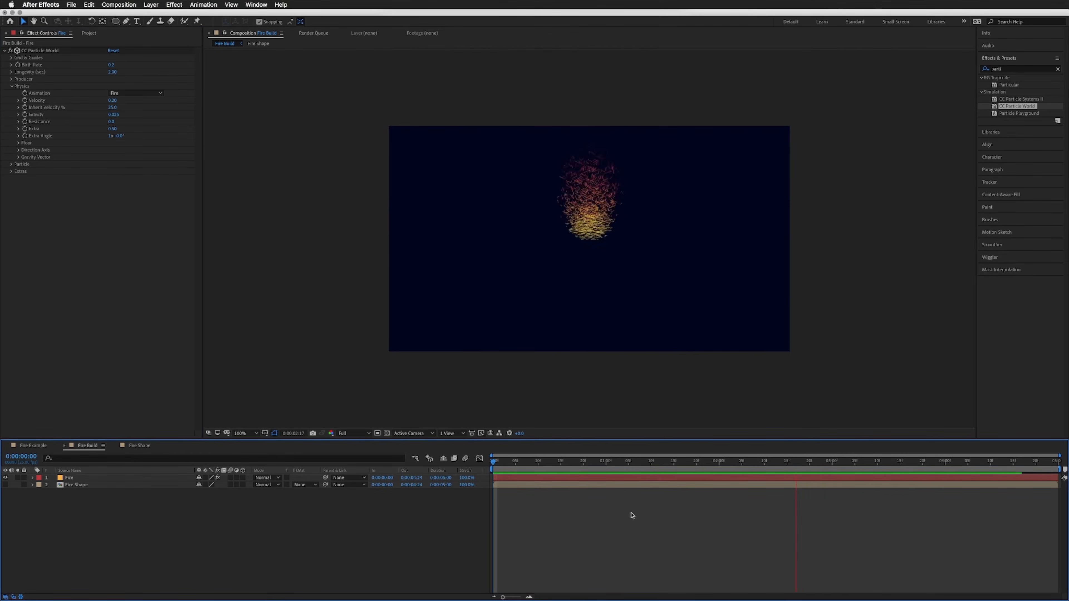
key("space")
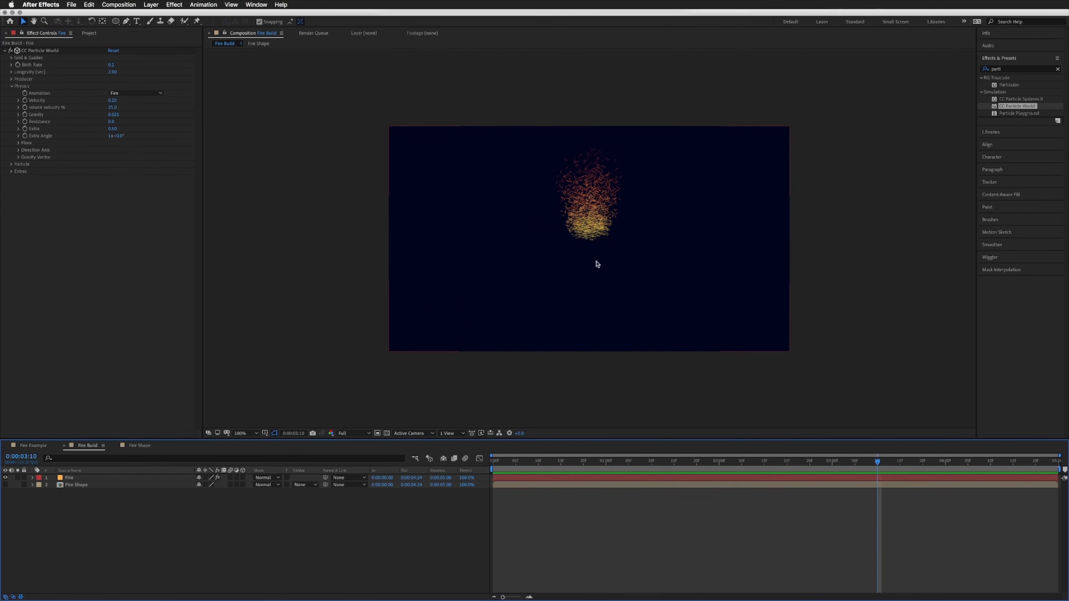
Lower the Physics Extra value of CC Particle World to 0.1, previewing the particle spread
left_click(37, 132)
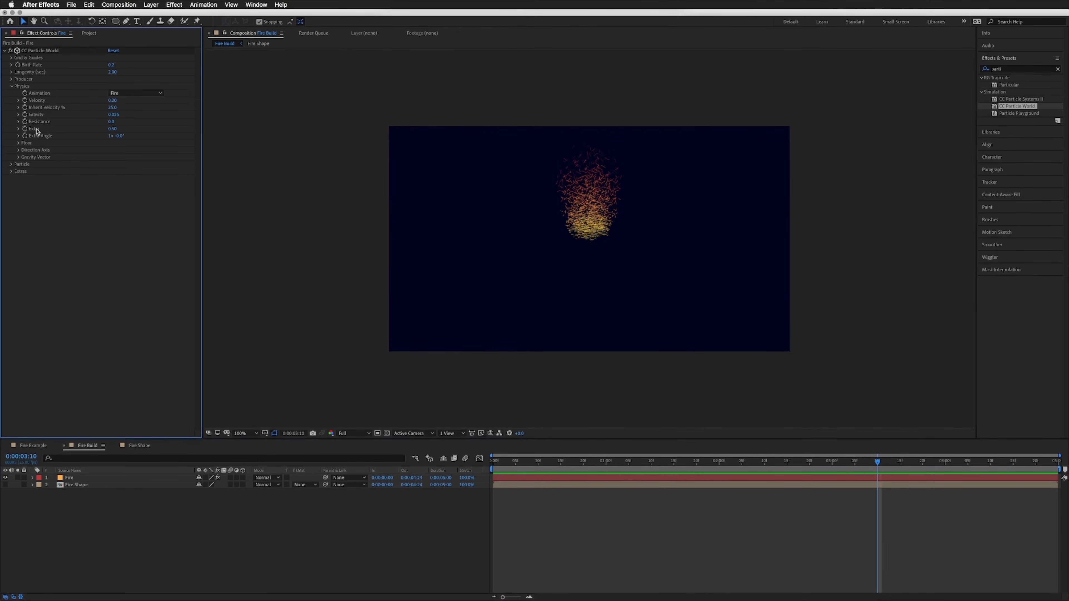
left_click(112, 129)
key("Return")
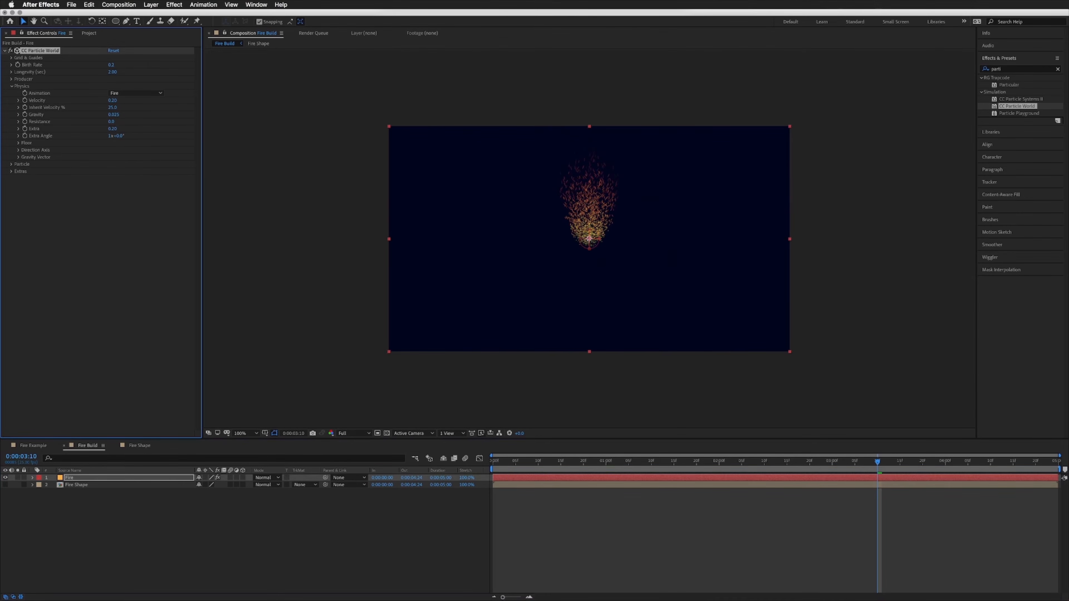
key("space")
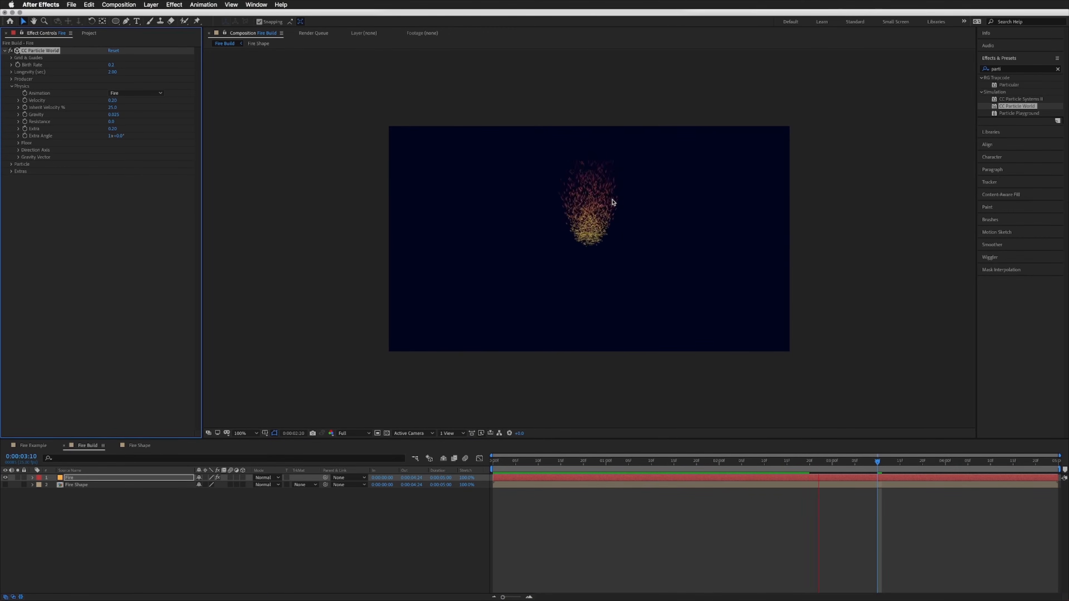
key("space")
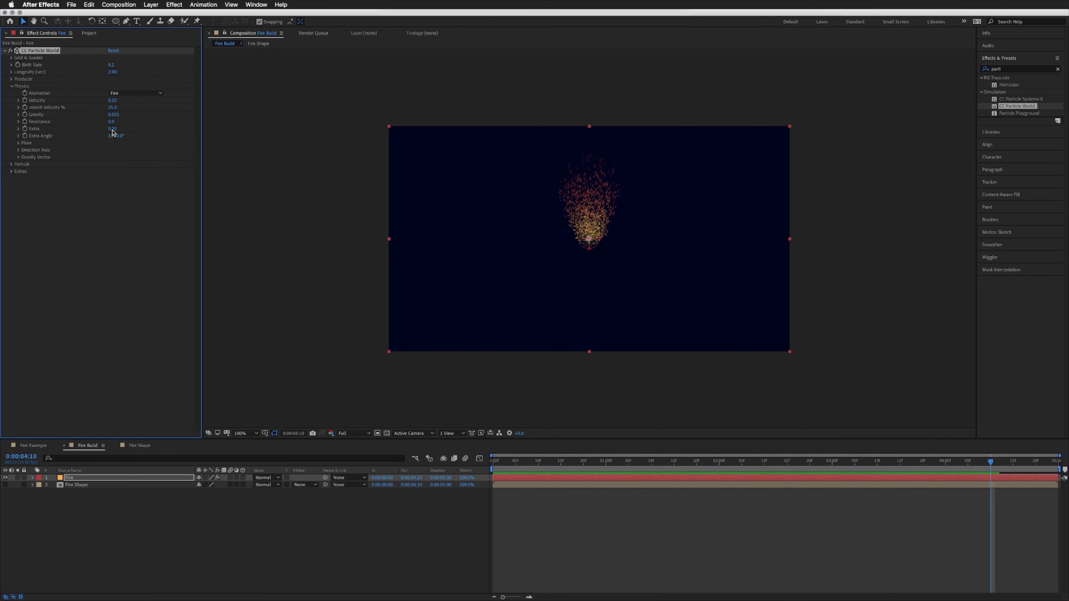
left_click(113, 130)
key("Return")
key("space")
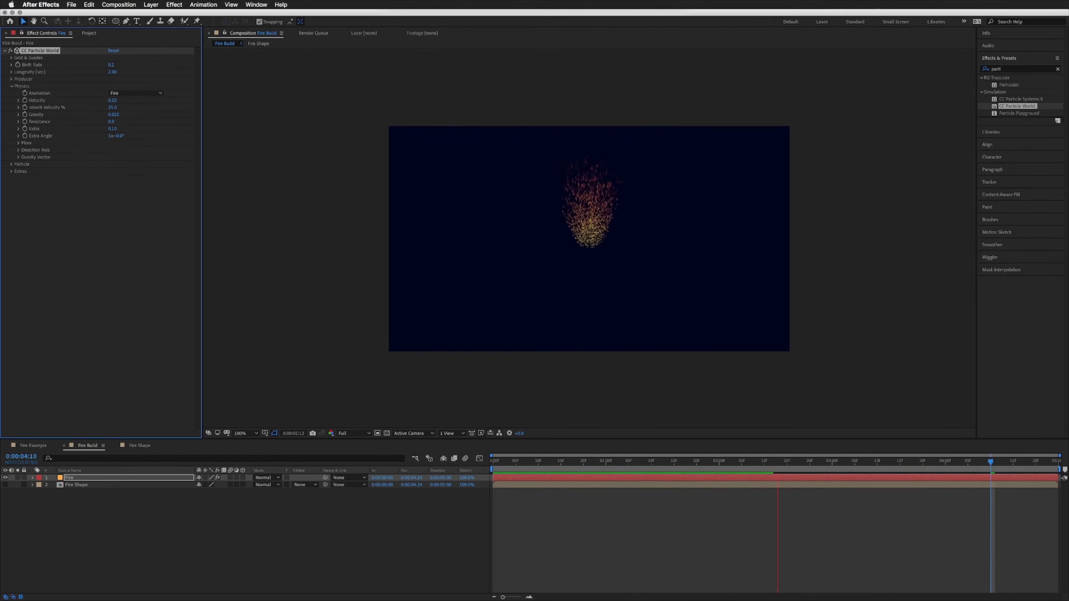
key("space")
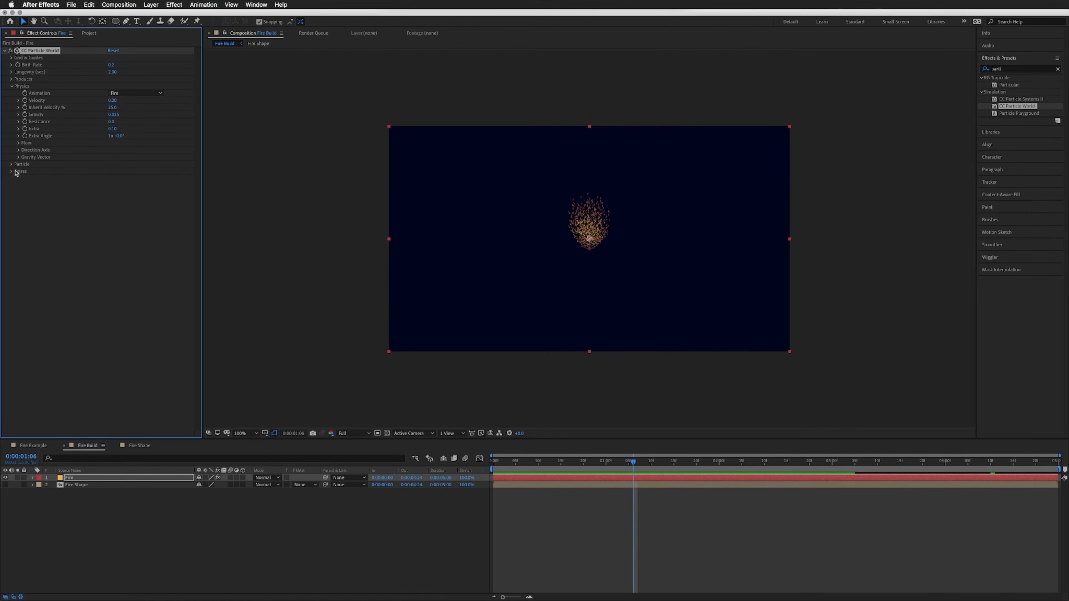
Set the Particle Type to Textured Square with Fire Shape as its Texture Layer and preview the circle particles
left_click(11, 165)
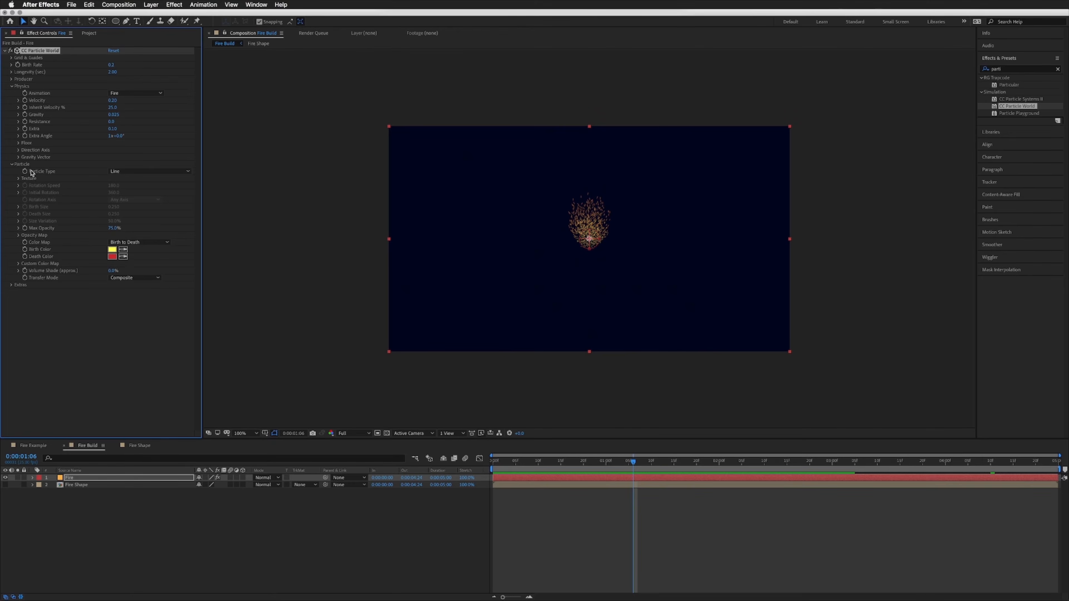
left_click(171, 172)
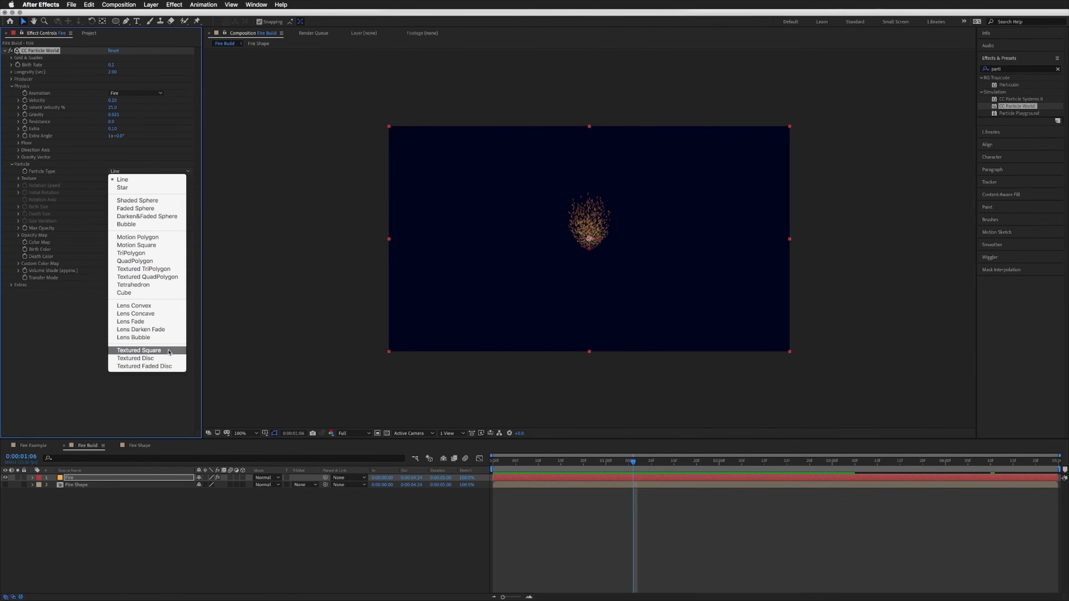
left_click(139, 350)
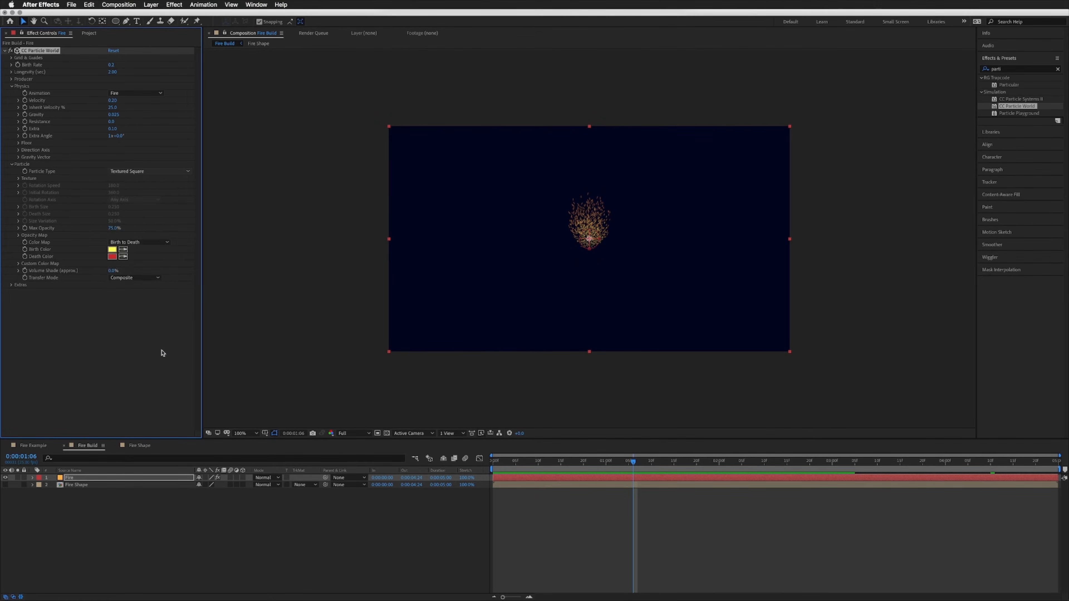
left_click(18, 179)
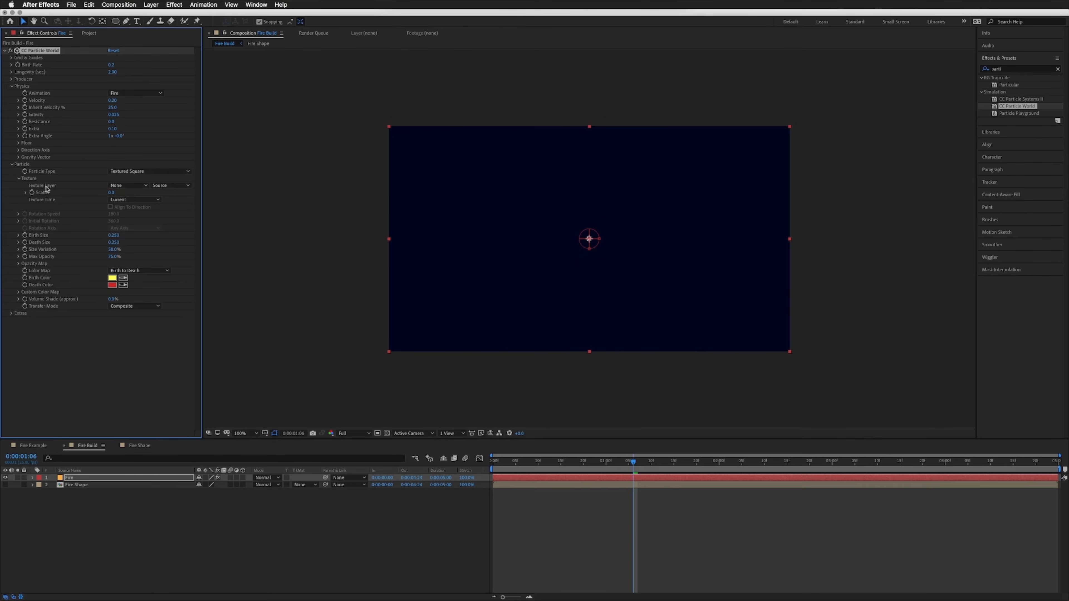
left_click(129, 186)
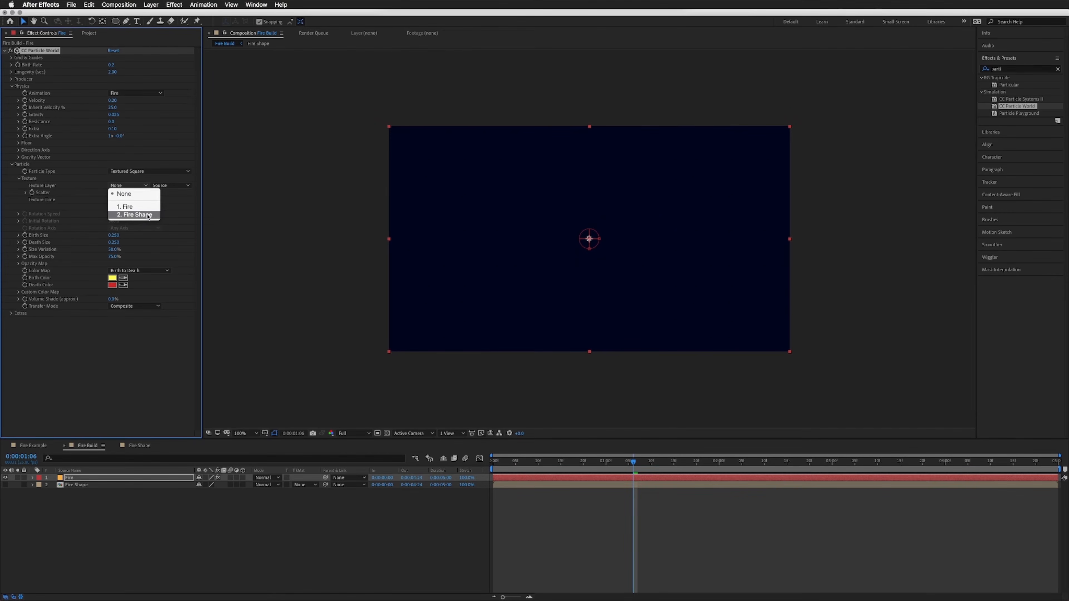
left_click(147, 216)
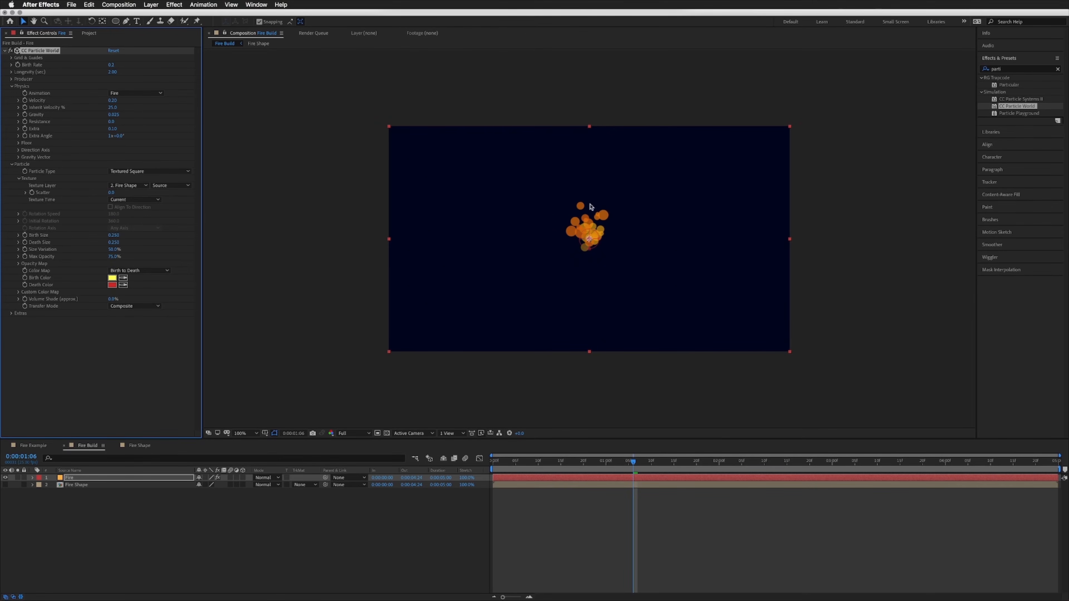
key("space")
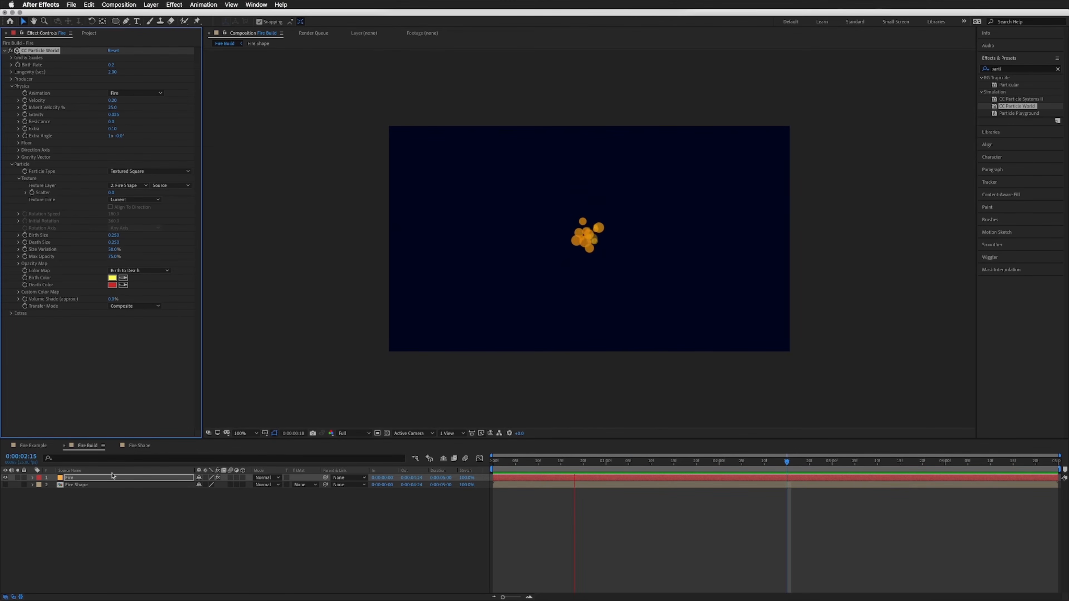
Check the circle in the Fire Shape composition and preview the particles in the Fire Build composition
double_click(95, 487)
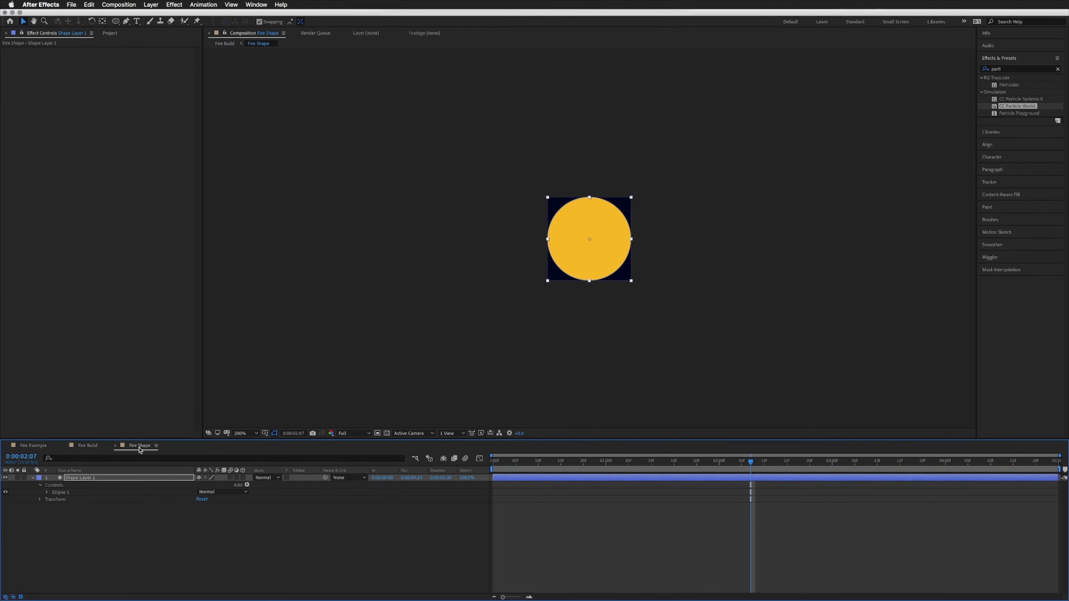
left_click(86, 446)
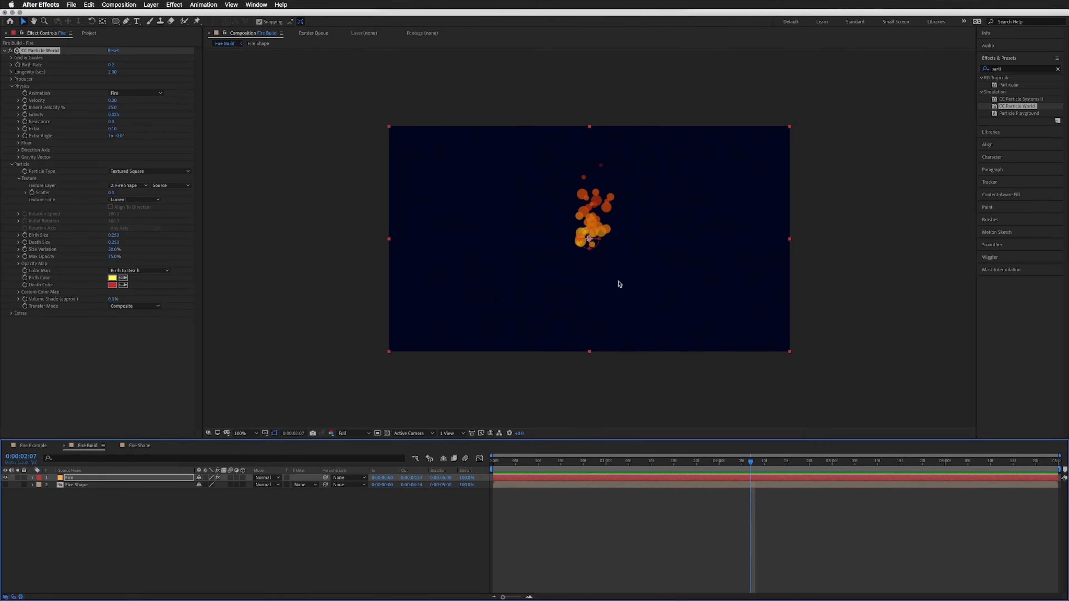
key("space")
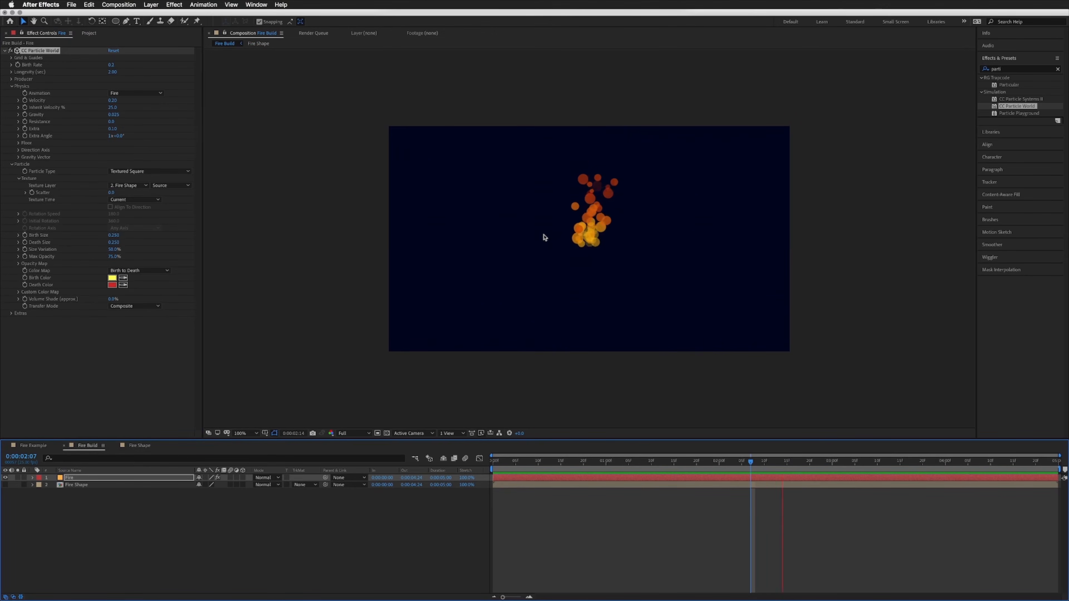
key("space")
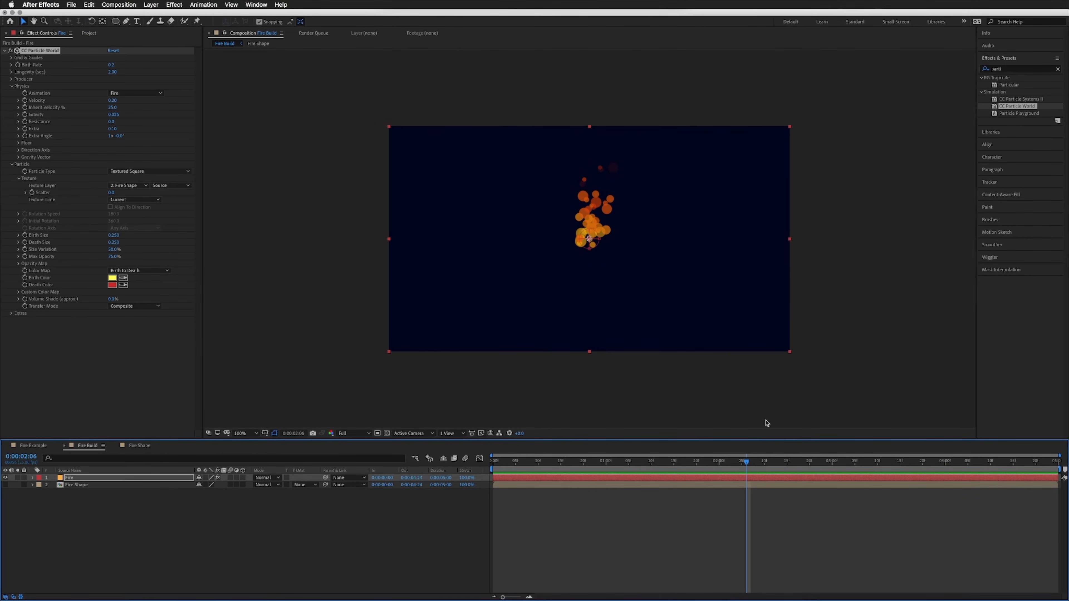
Set the particle Birth Size to 0.5 with the playhead at 3 seconds and preview the fire
left_click_drag(759, 465, 832, 463)
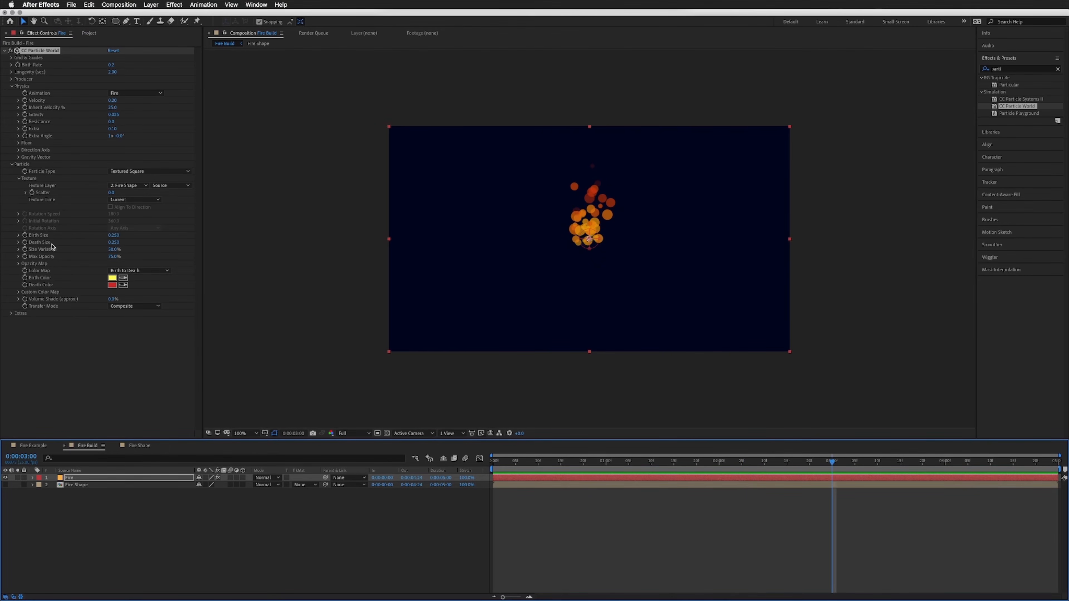
left_click(34, 237)
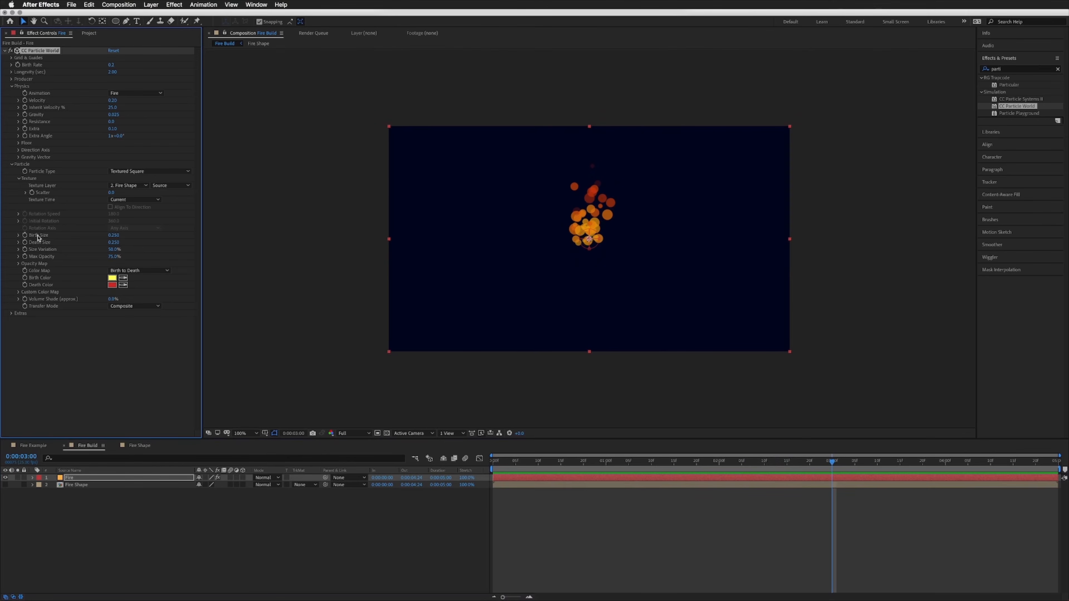
left_click(112, 236)
type("0.5")
key("Return")
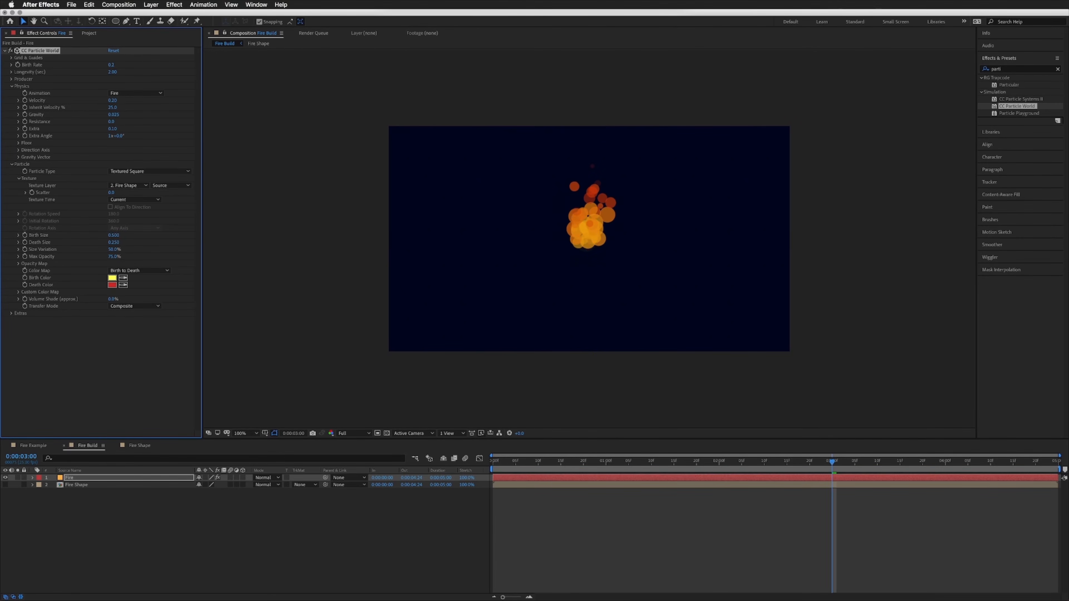
key("space")
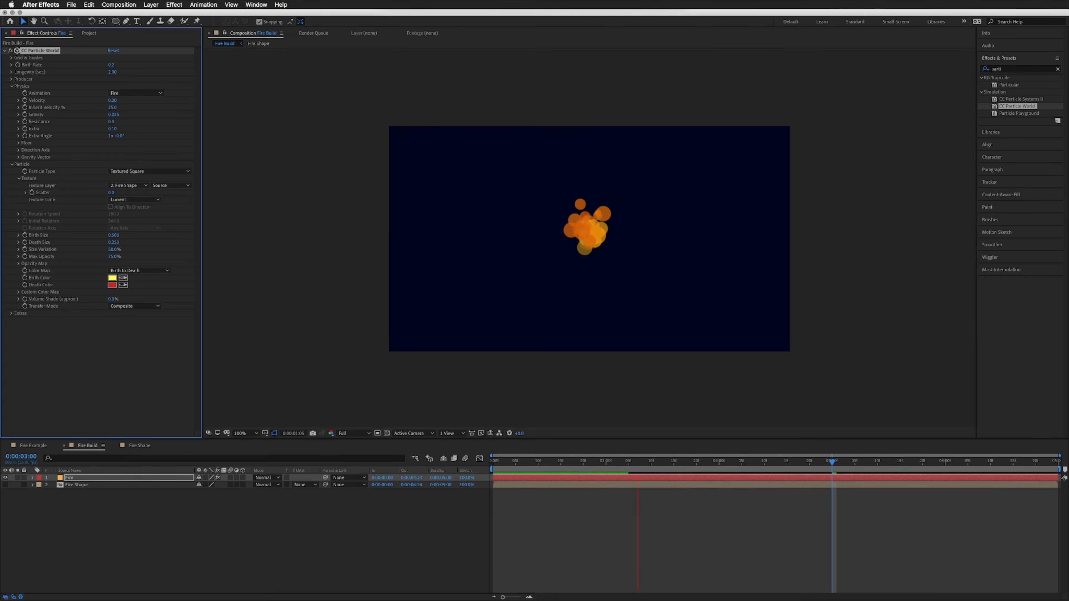
Move the playhead to 2 seconds, start the work area there and preview the fire from that point
key("space")
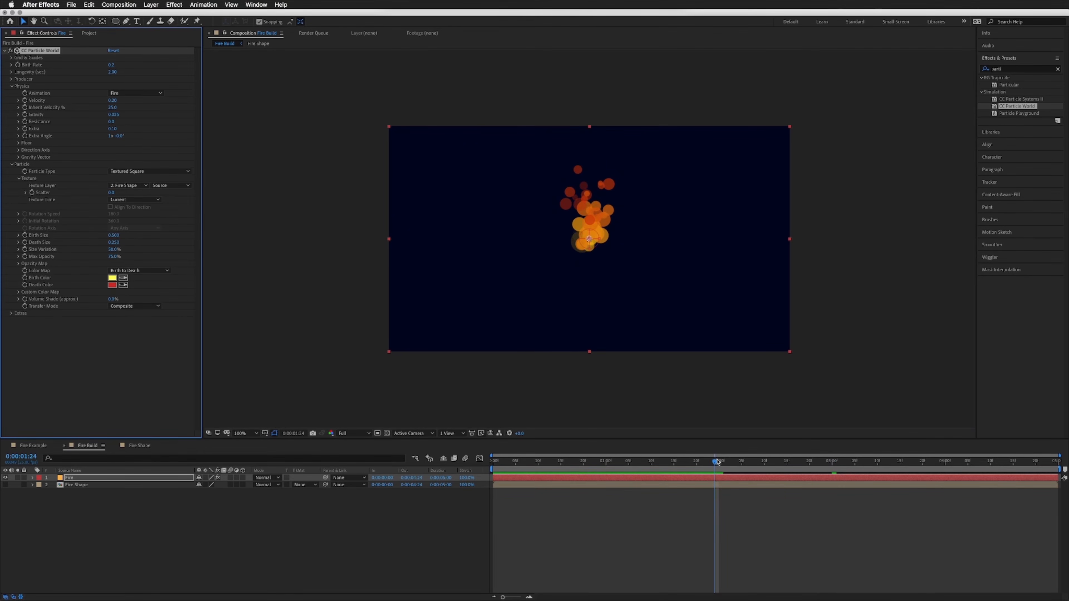
left_click_drag(714, 464, 720, 488)
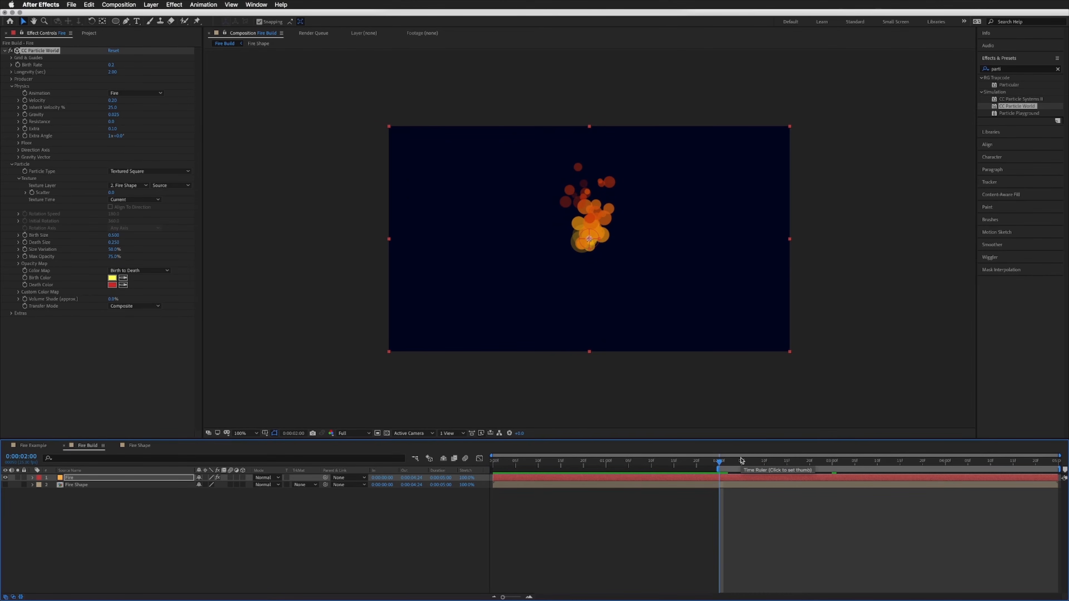
left_click_drag(501, 464, 719, 465)
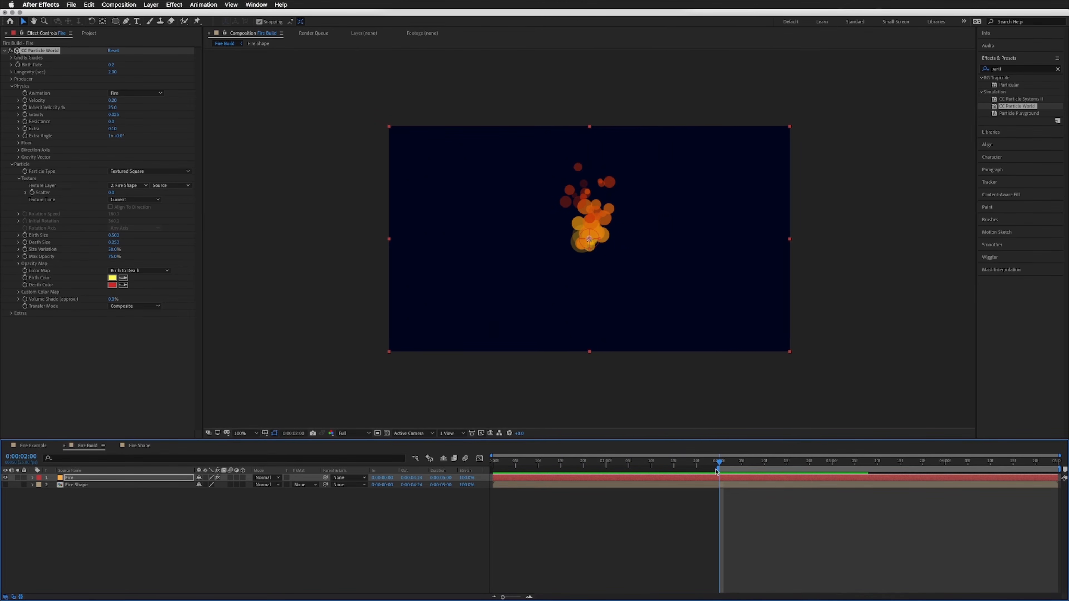
key("space")
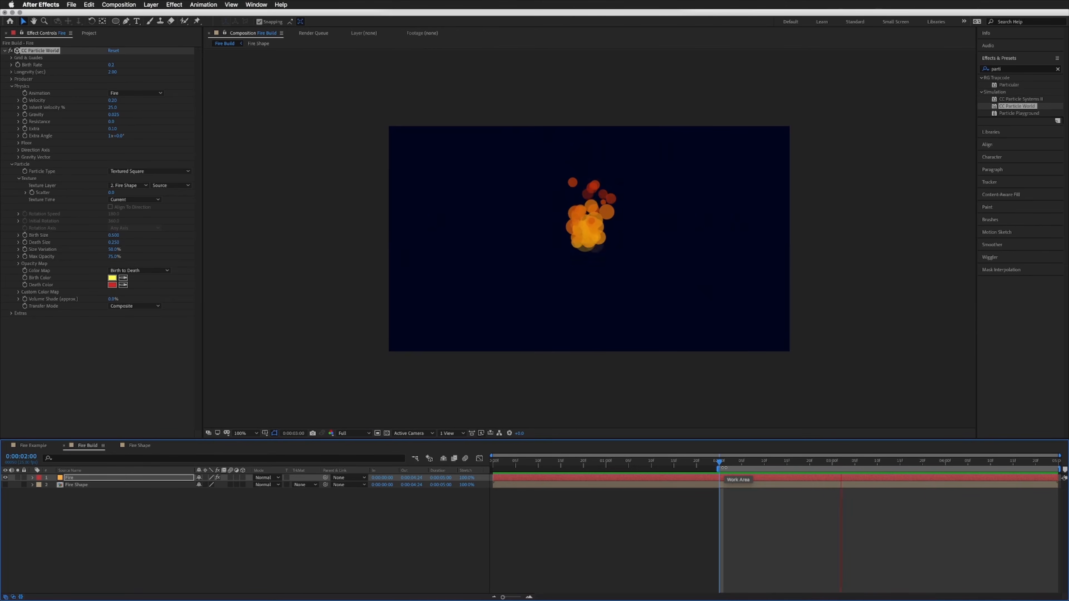
key("space")
Try a particle Death Size of 0.5 in CC Particle World
left_click(112, 244)
left_click(115, 242)
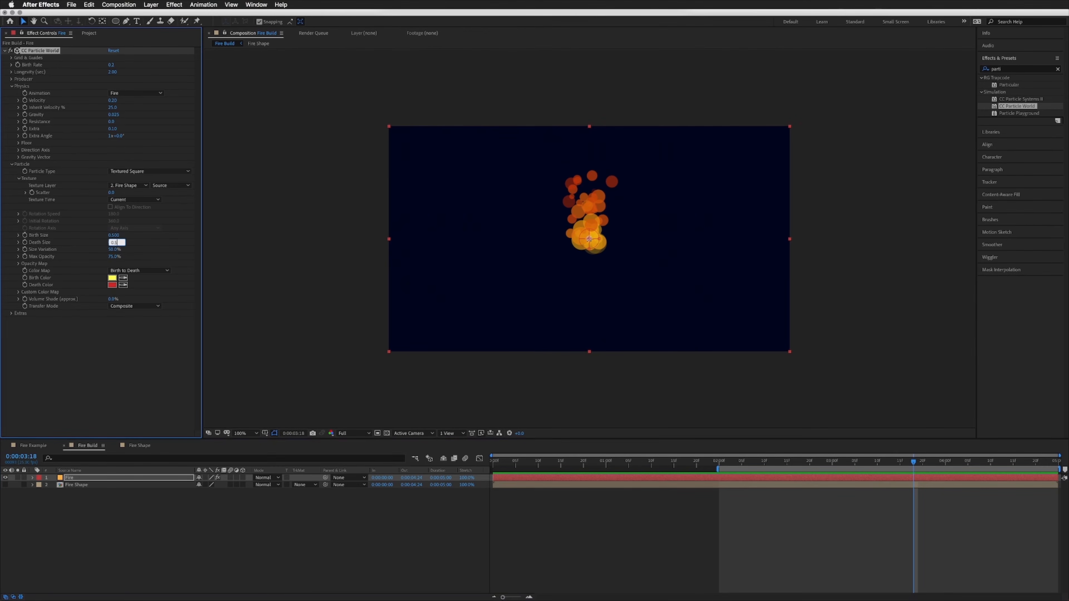
type("0.5")
key("Return")
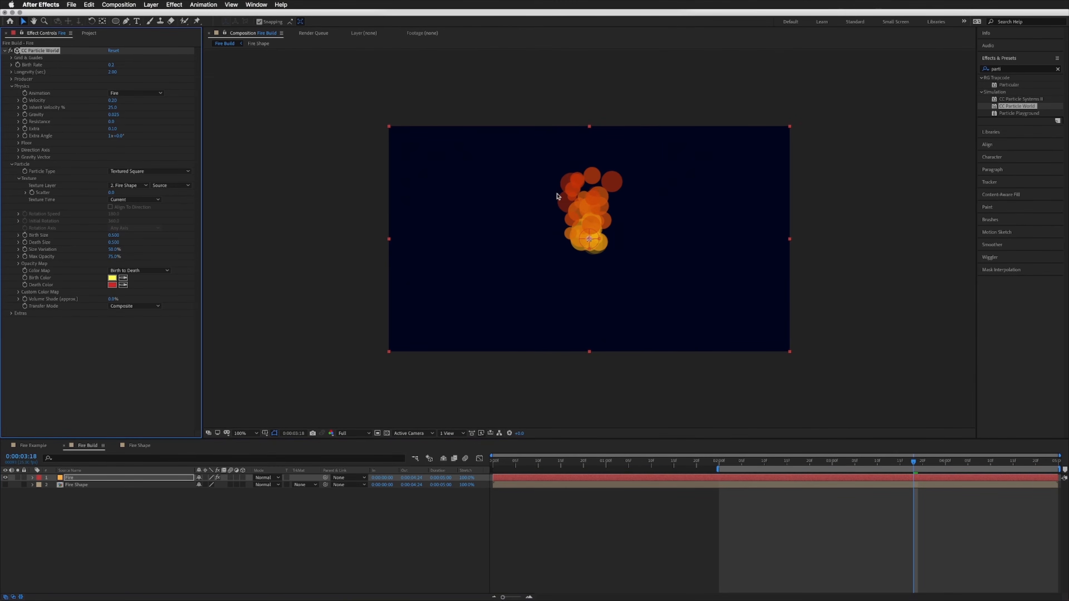
Set the particle Death Size to 0.3
left_click(116, 244)
type("0.3")
key("Return")
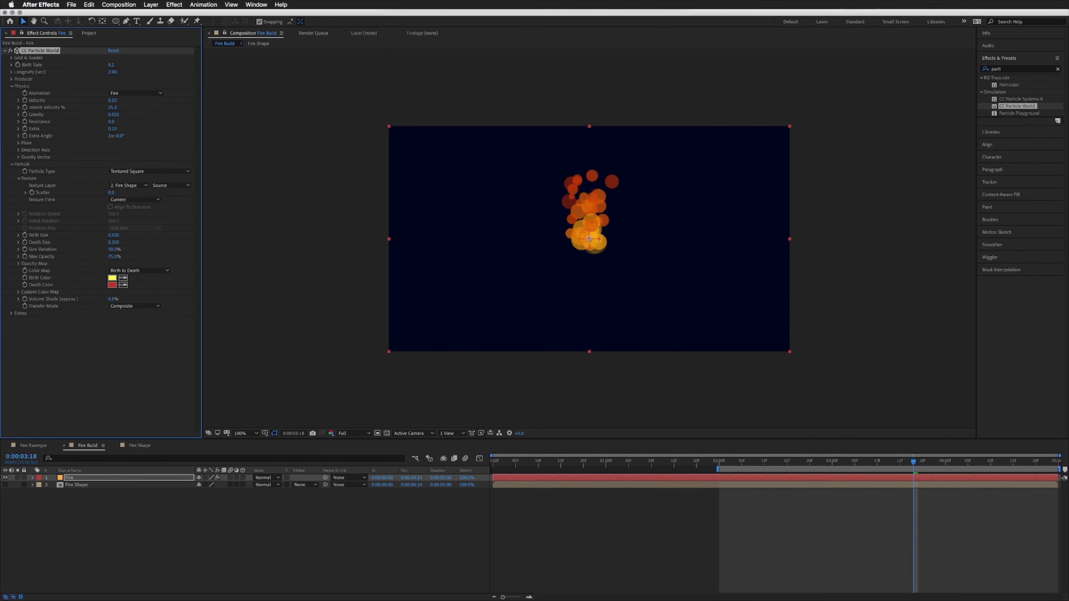
Try a particle Birth Size of 0.75 and preview the fire
left_click(114, 236)
type("0.75")
key("Return")
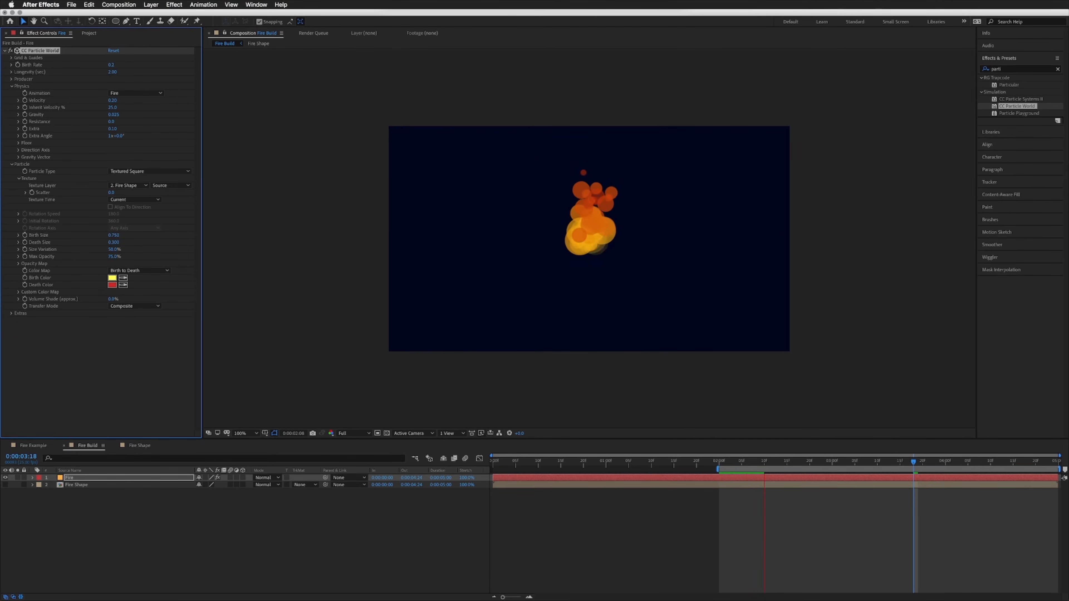
key("space")
Set the particle Birth Size to 0.6 and preview the fire
left_click(115, 237)
type("0.6")
key("Return")
key("space")
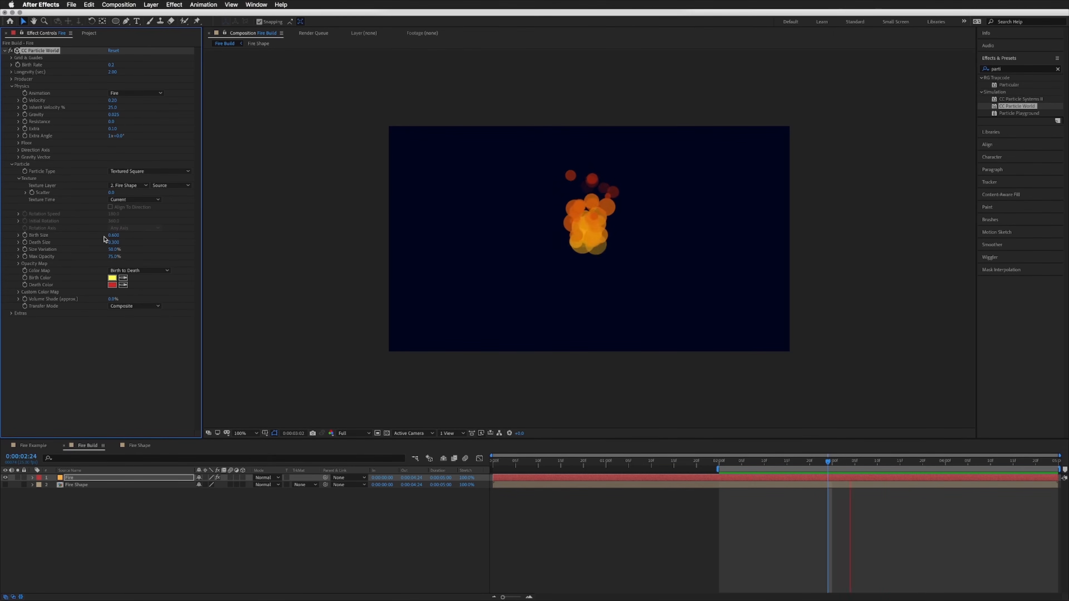
key("space")
Set the particle Size Variation to 75% and preview the result
left_click(119, 250)
key("Return")
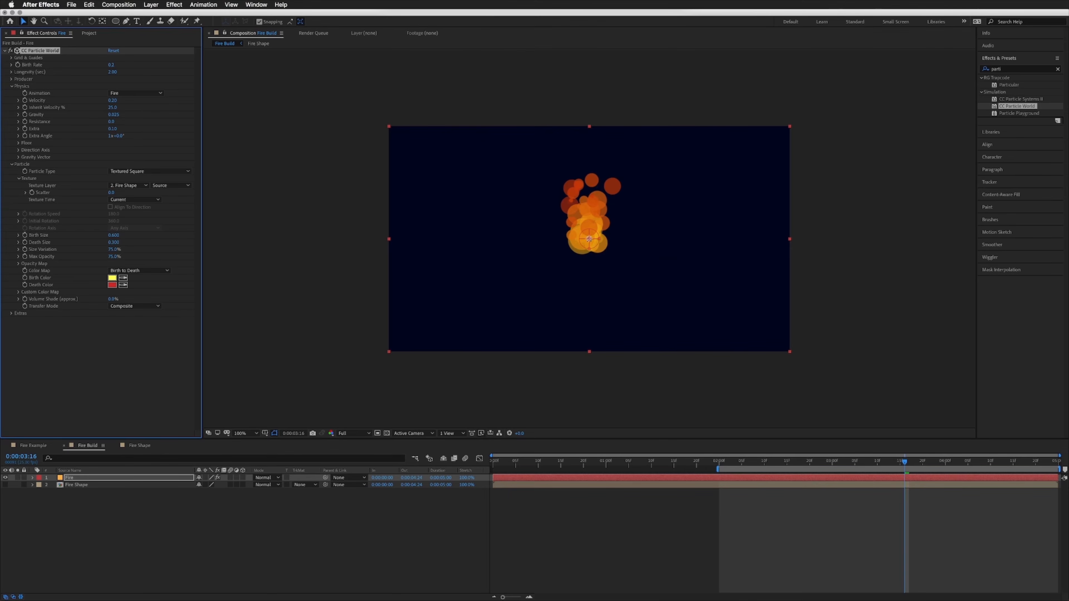
key("space")
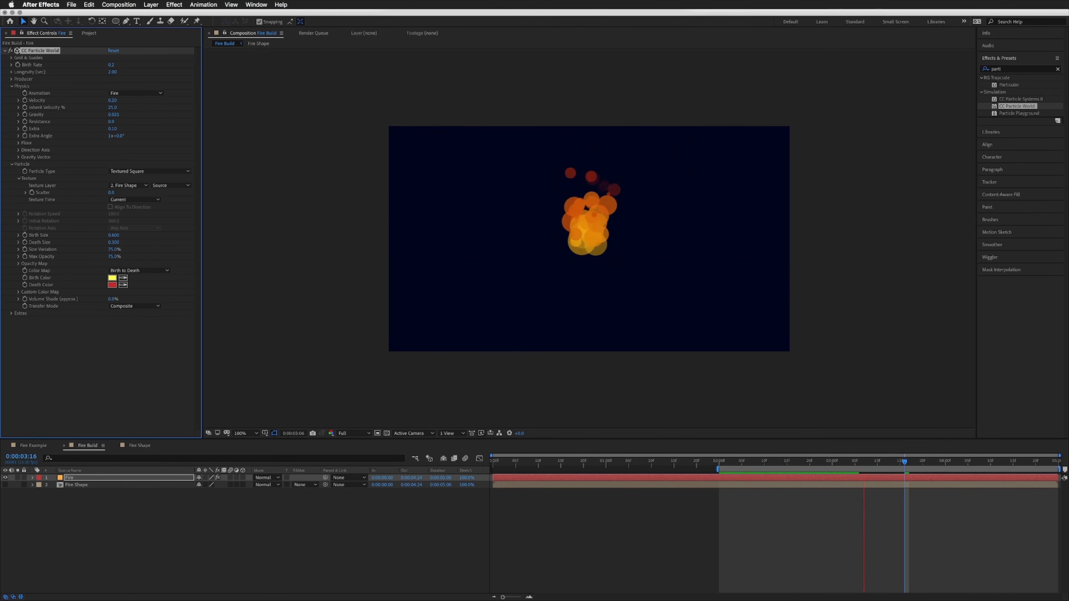
key("space")
key("space")
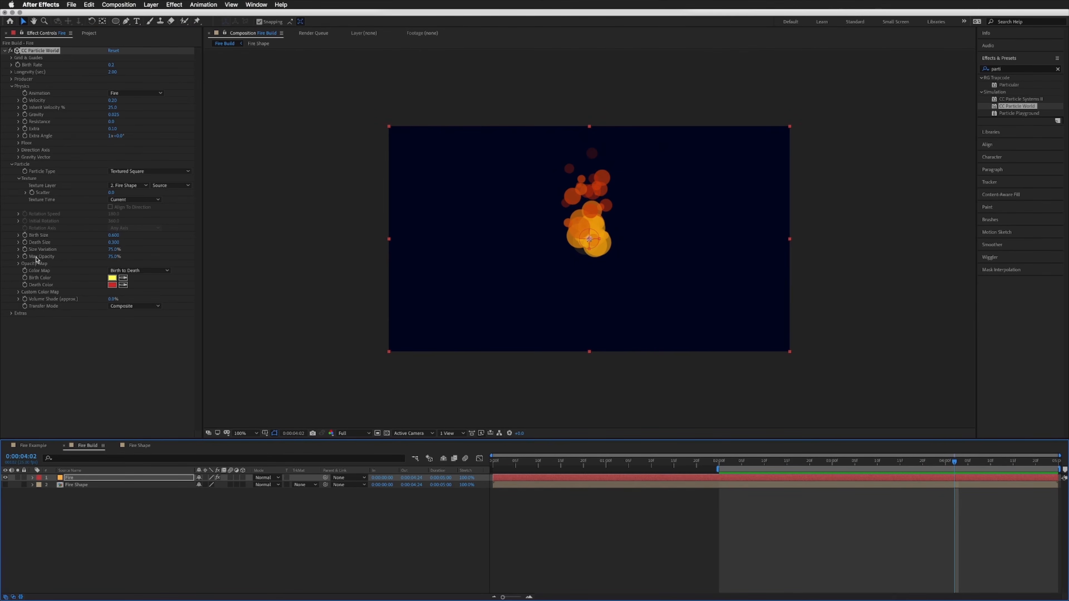
Set the particle Max Opacity to 100% so the circles are solid
left_click(119, 256)
type("100")
key("Return")
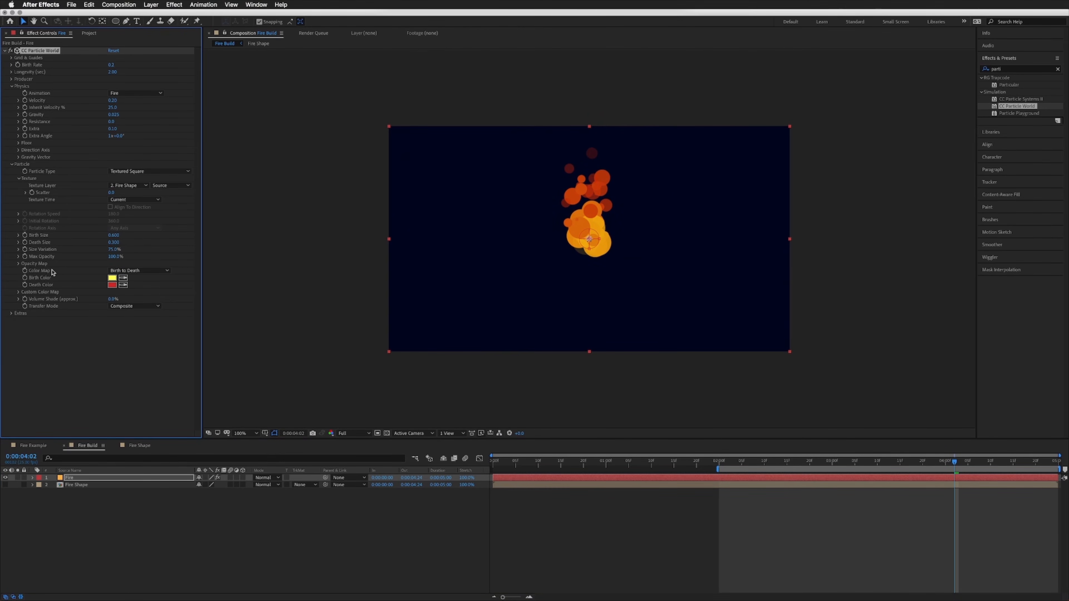
Try a muted orange-red as the particle Birth Color, keeping the Birth to Death color map
left_click(135, 271)
left_click(58, 333)
left_click(112, 279)
left_click(242, 225)
left_click(69, 296)
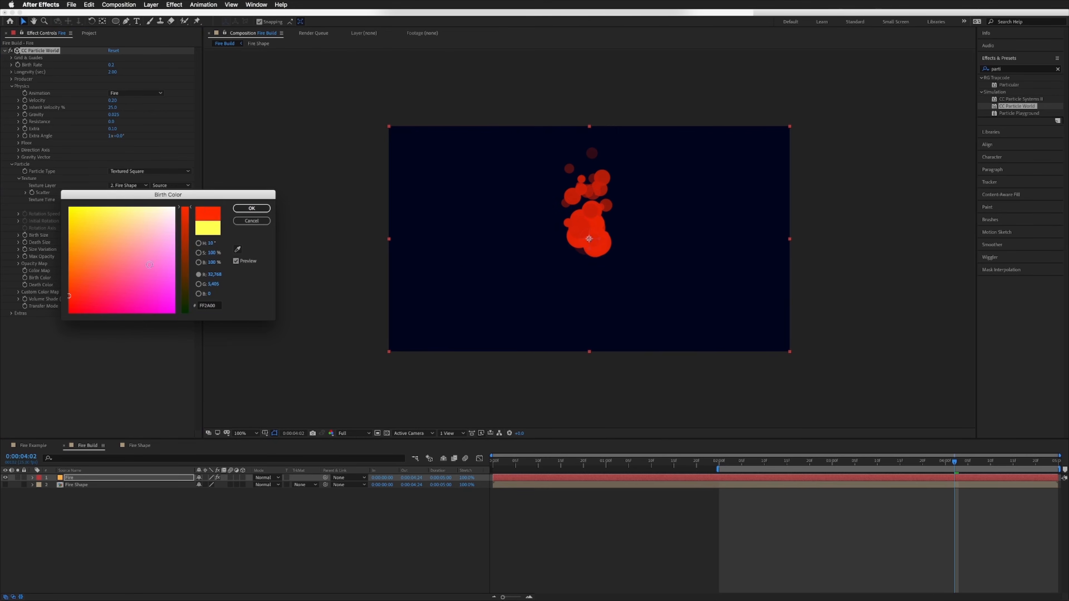
left_click_drag(183, 241, 185, 230)
left_click_drag(77, 291, 83, 281)
left_click(252, 208)
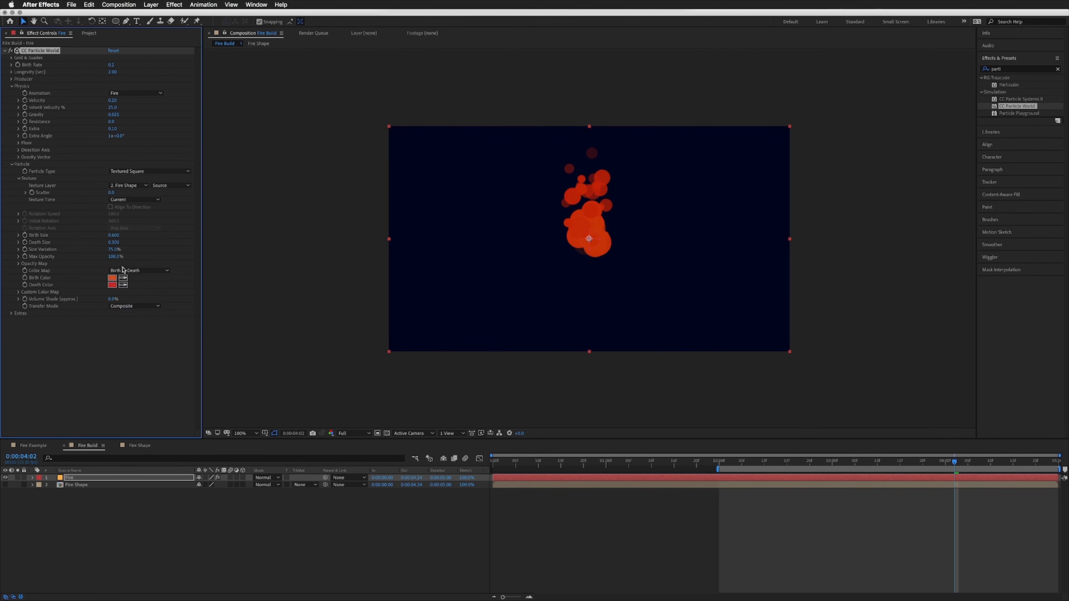
Try the orange FFAF23 as the particle Death Color
left_click(112, 285)
left_click_drag(73, 294, 113, 222)
left_click_drag(187, 224, 186, 207)
left_click_drag(101, 225, 83, 240)
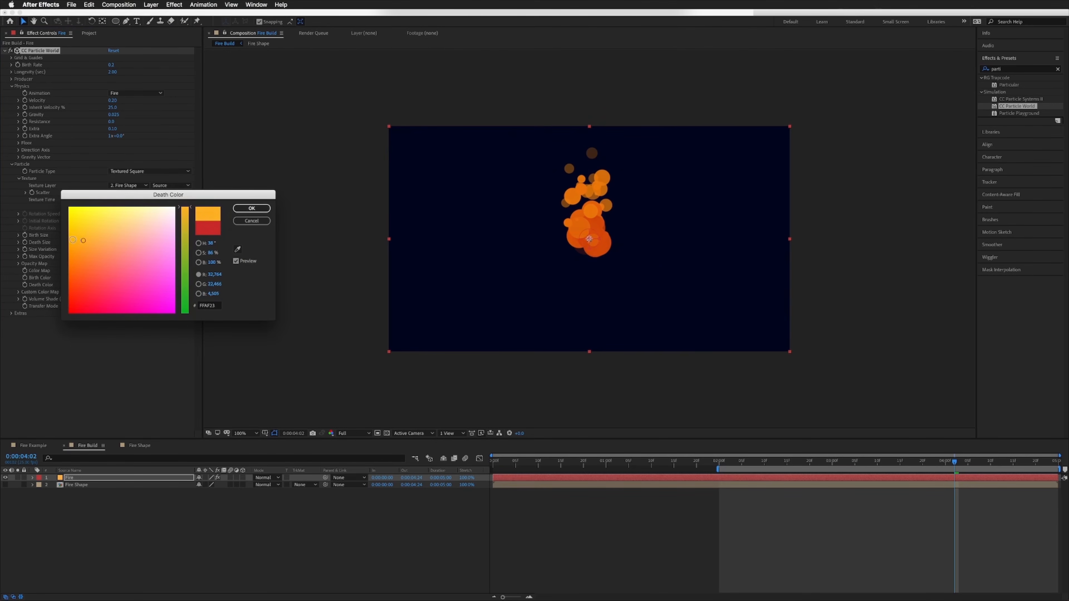
left_click(251, 208)
Set the particle Birth Color to the deep red D3200D
left_click(114, 277)
left_click_drag(81, 297, 76, 298)
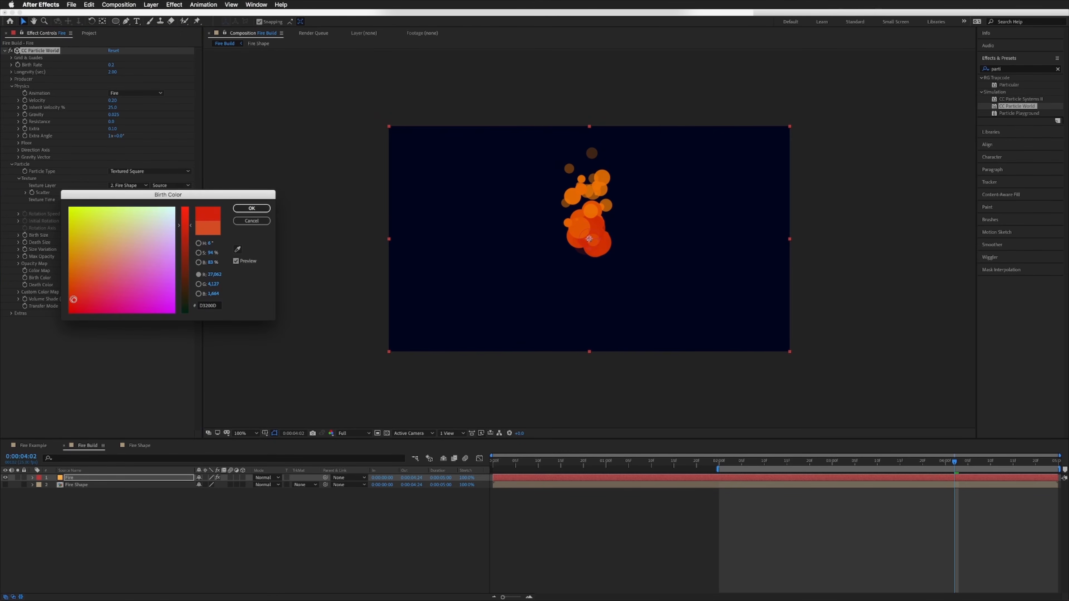
left_click(251, 208)
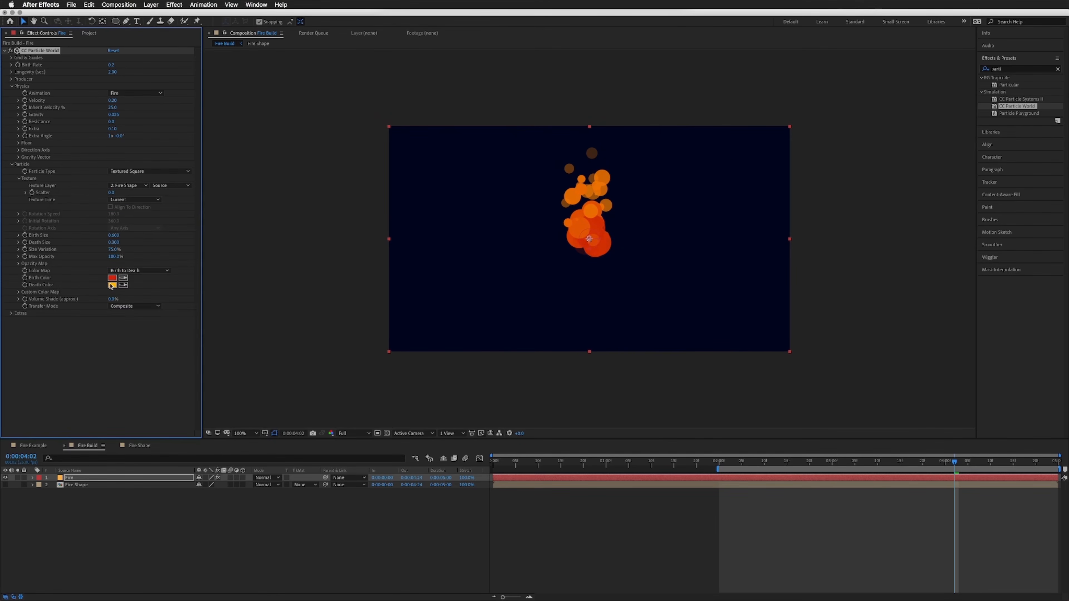
Set the particle Death Color to the yellow FFD424 and preview the recoloured fire
left_click(111, 285)
left_click(83, 227)
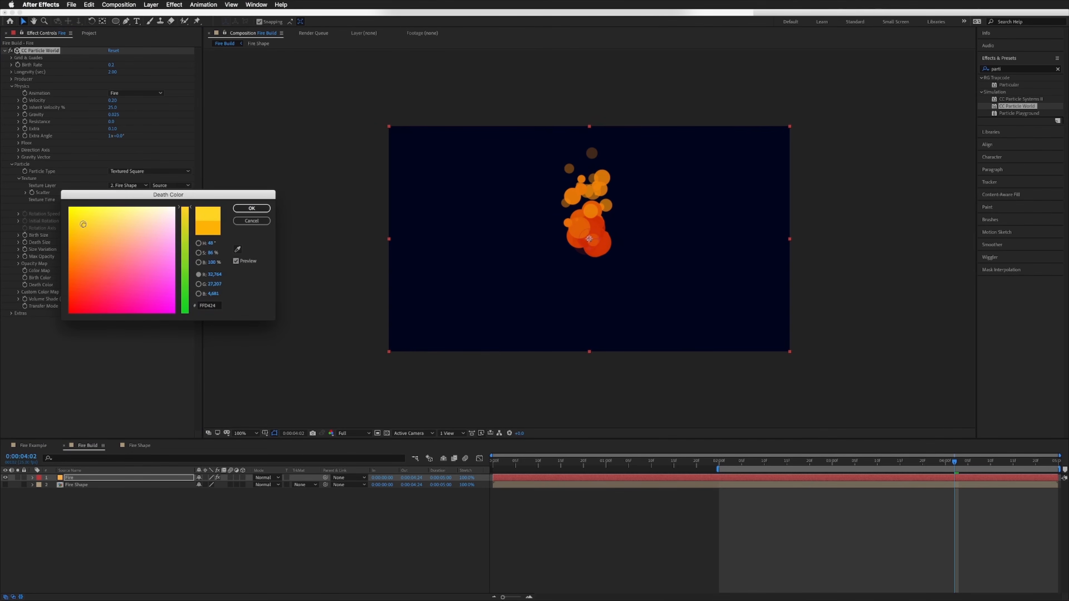
left_click(251, 208)
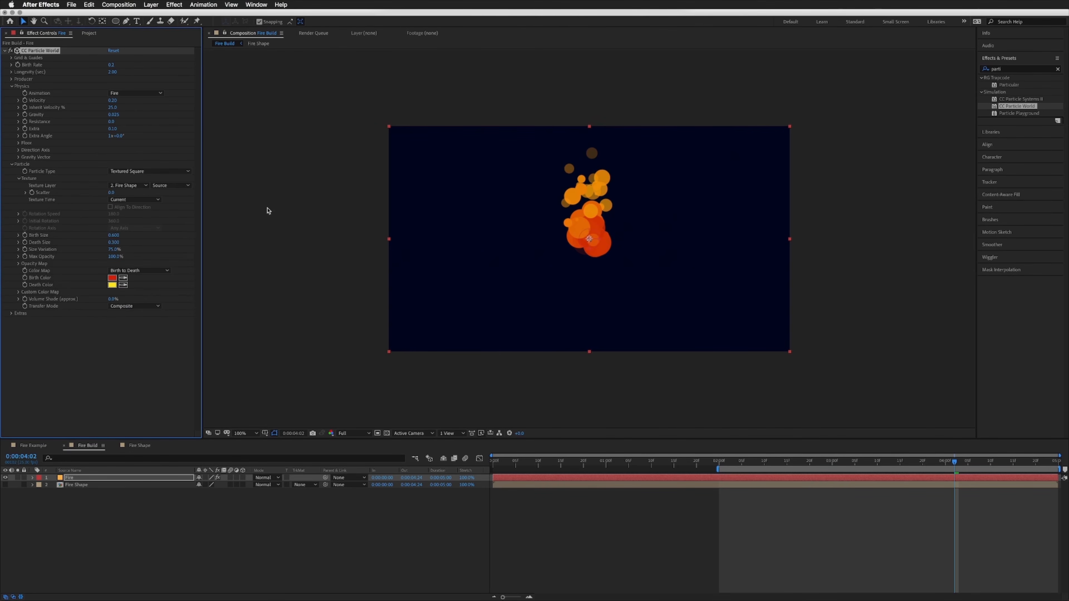
left_click(900, 519)
key("space")
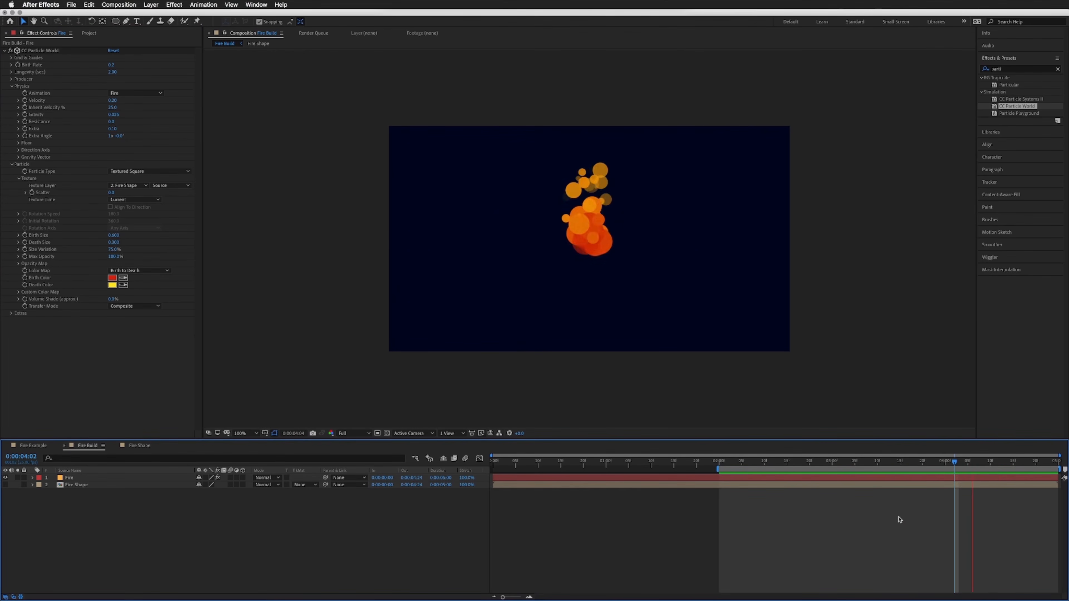
Try a higher Physics Extra value and preview the particle spread
left_click_drag(112, 129, 129, 128)
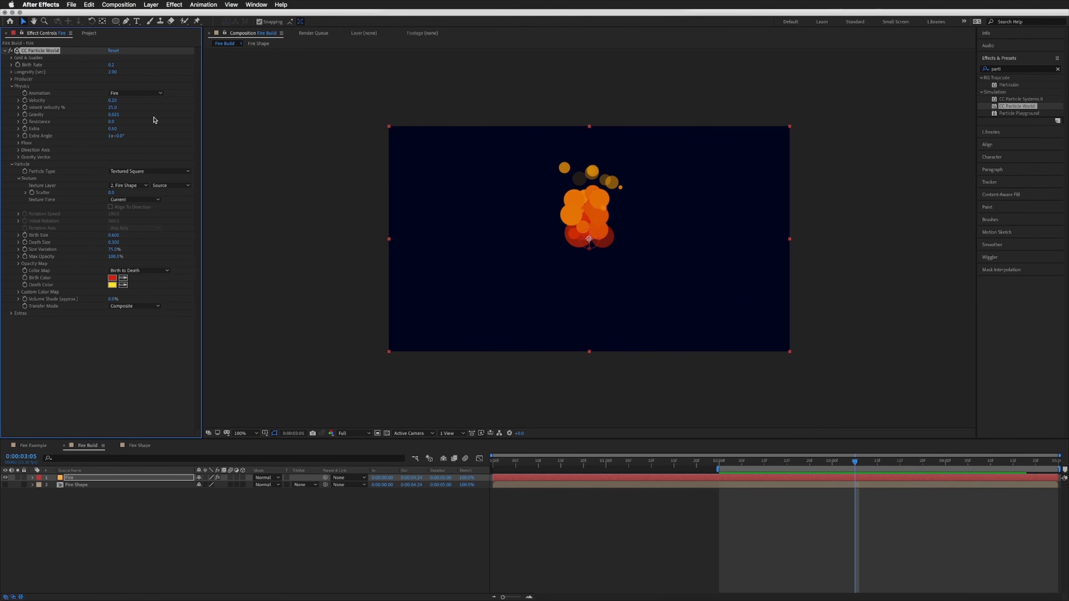
left_click(116, 128)
key("Return")
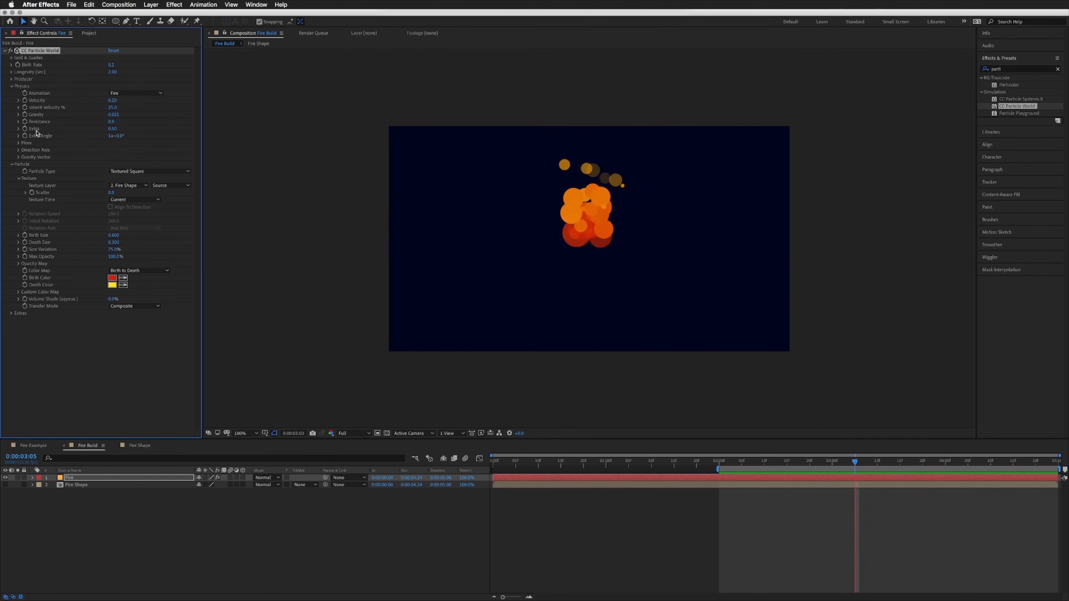
Try a Physics Velocity of 0.5, preview the fire and undo the change
left_click(112, 101)
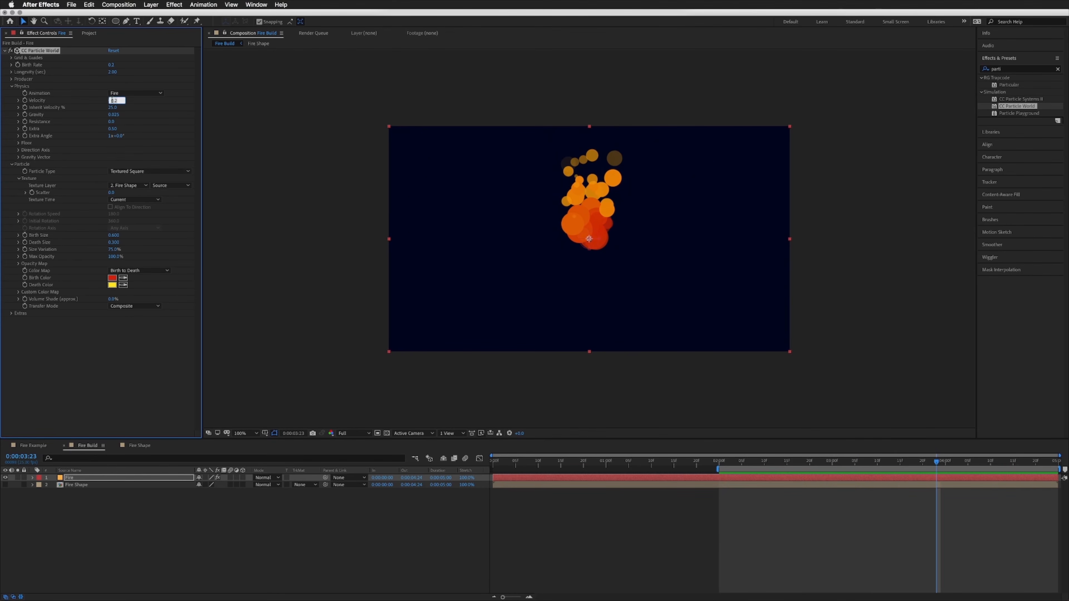
type("0.5")
key("Return")
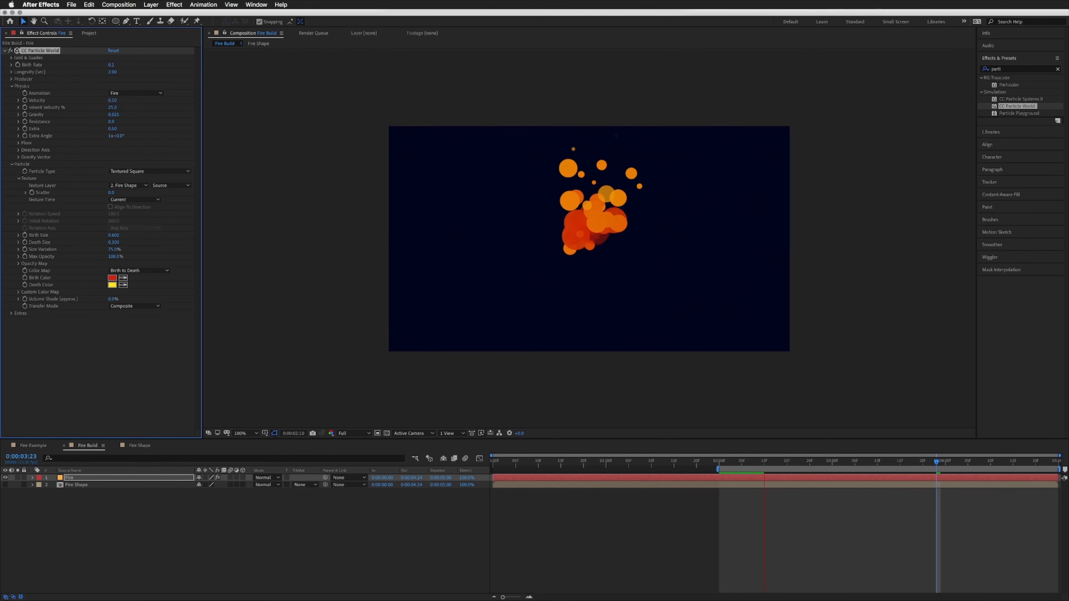
key("super+z")
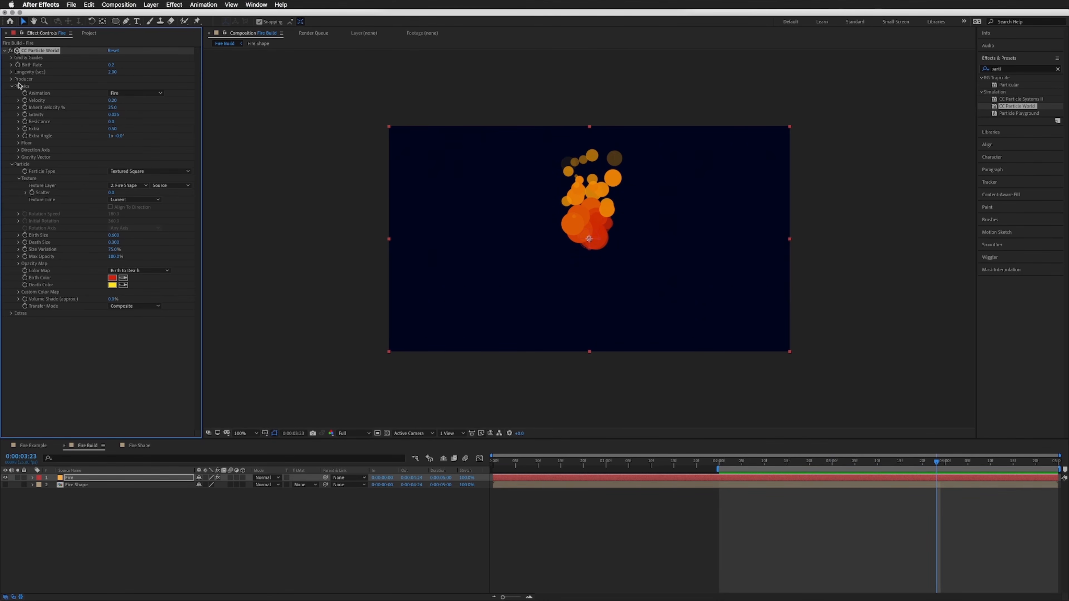
Lower the fire in the frame by setting the Producer Position Y to 0.10, and preview it
left_click(11, 79)
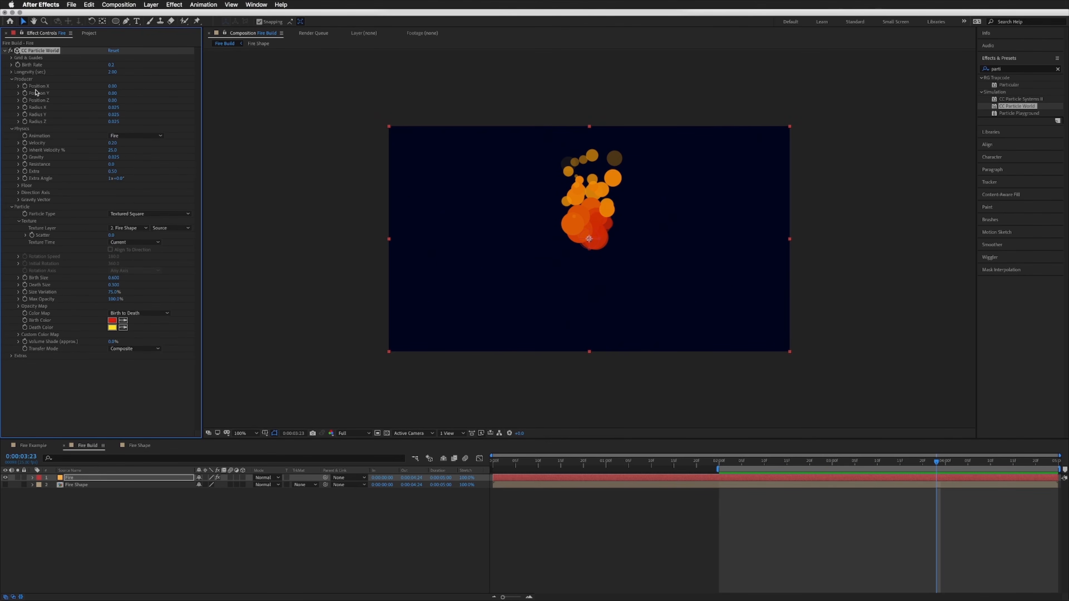
left_click_drag(114, 93, 120, 92)
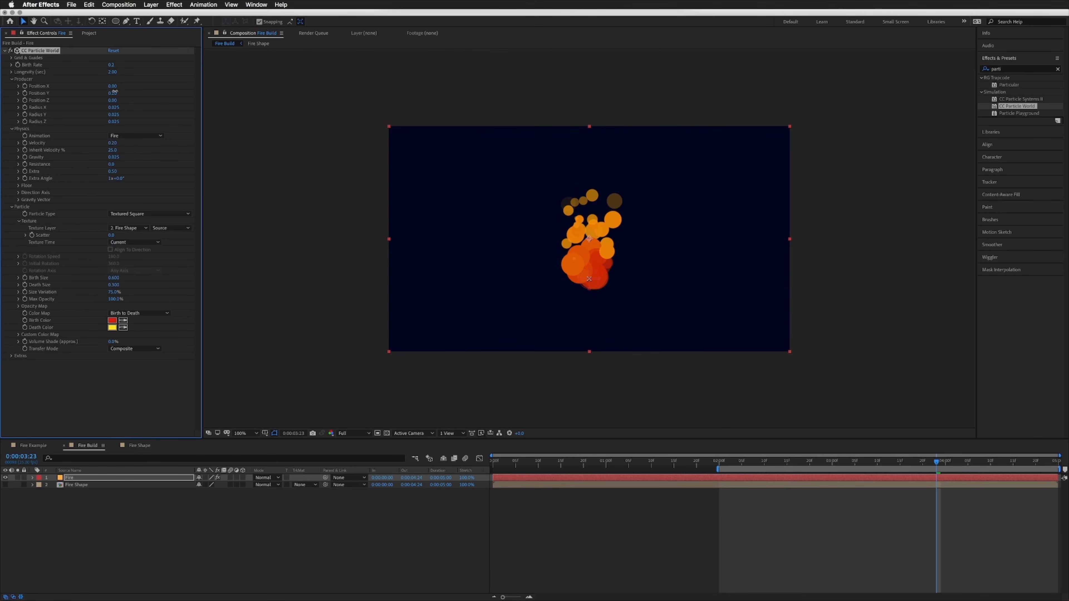
key("space")
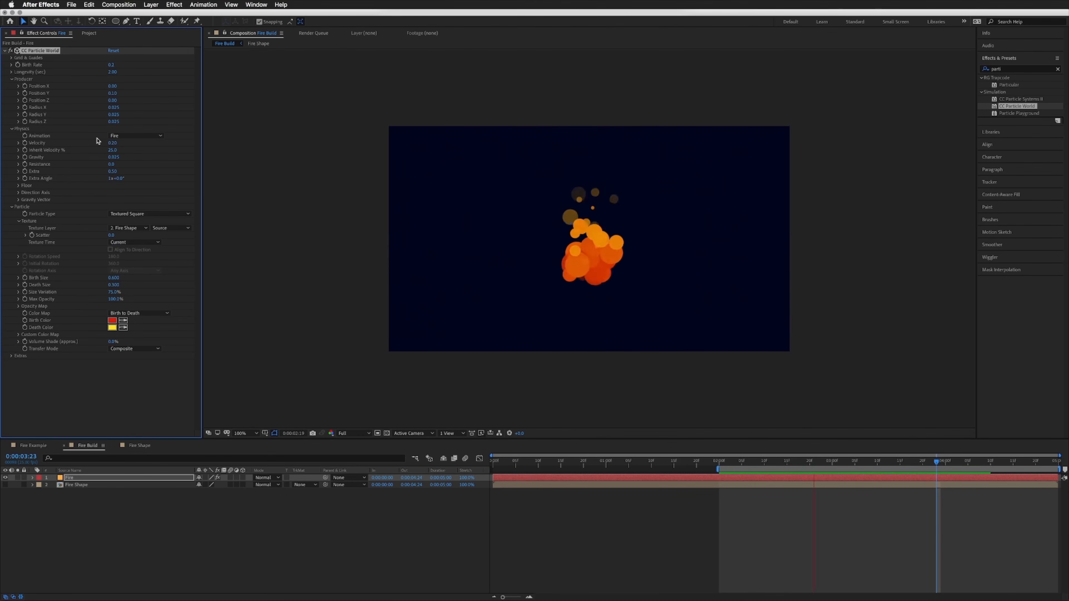
key("space")
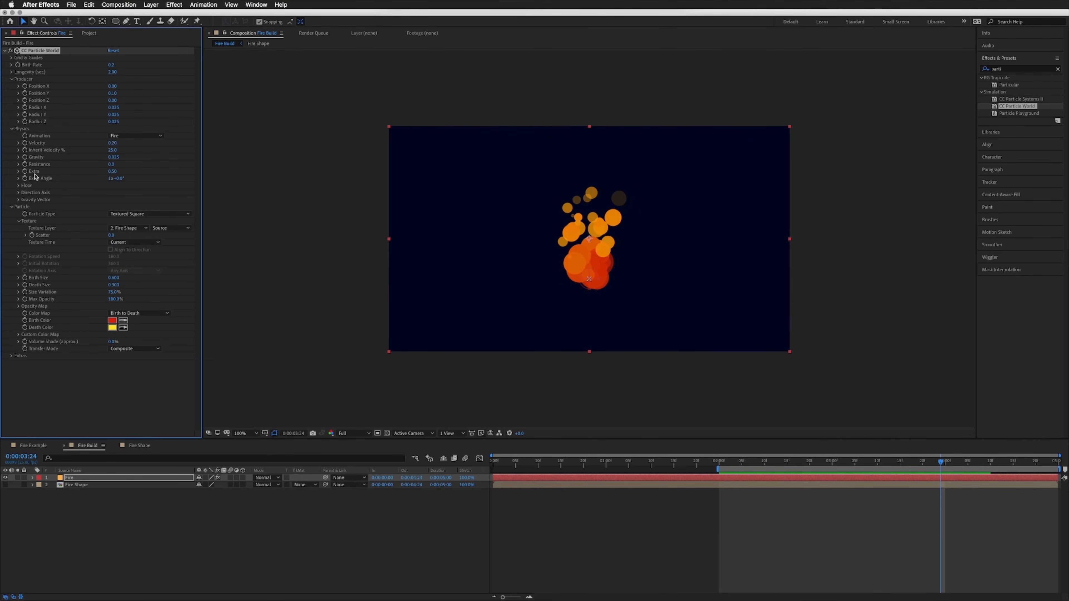
Set the Physics Extra value of CC Particle World to 0.25
left_click(113, 171)
type("0.25")
key("Return")
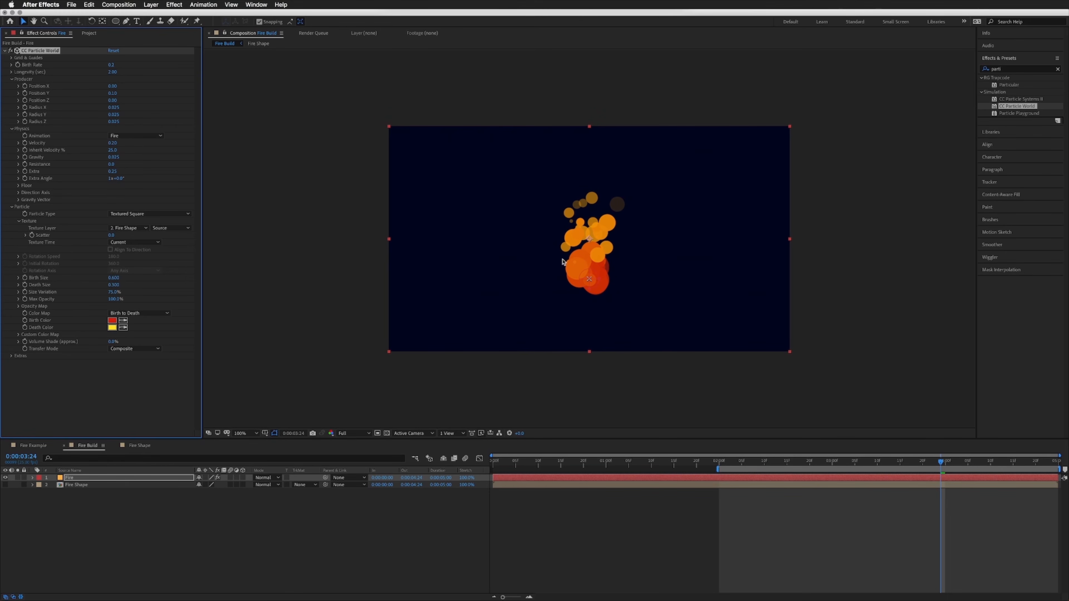
Try Producer Radius X values of 0.055, 0.155 and a still wider one, preview the spread and undo the widest setting
left_click(112, 108)
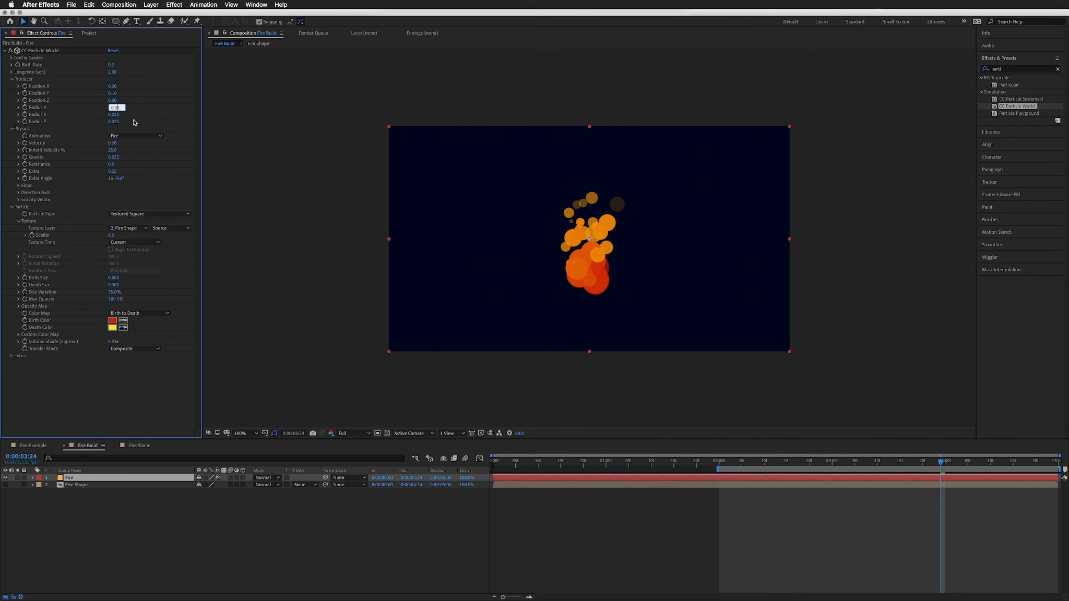
type("0.055")
key("Return")
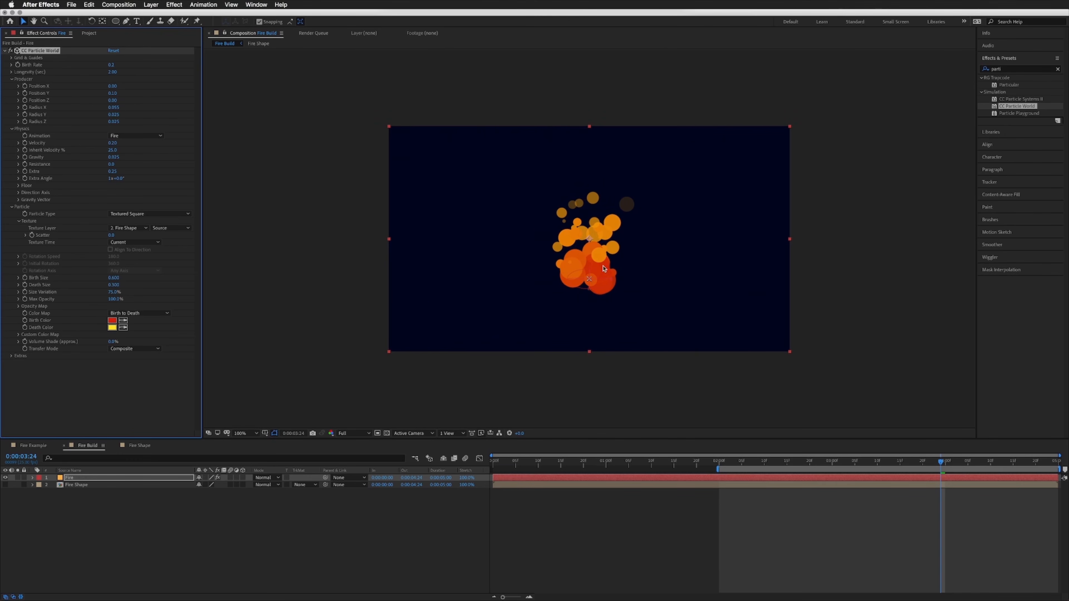
left_click(112, 107)
type("0.155")
key("Return")
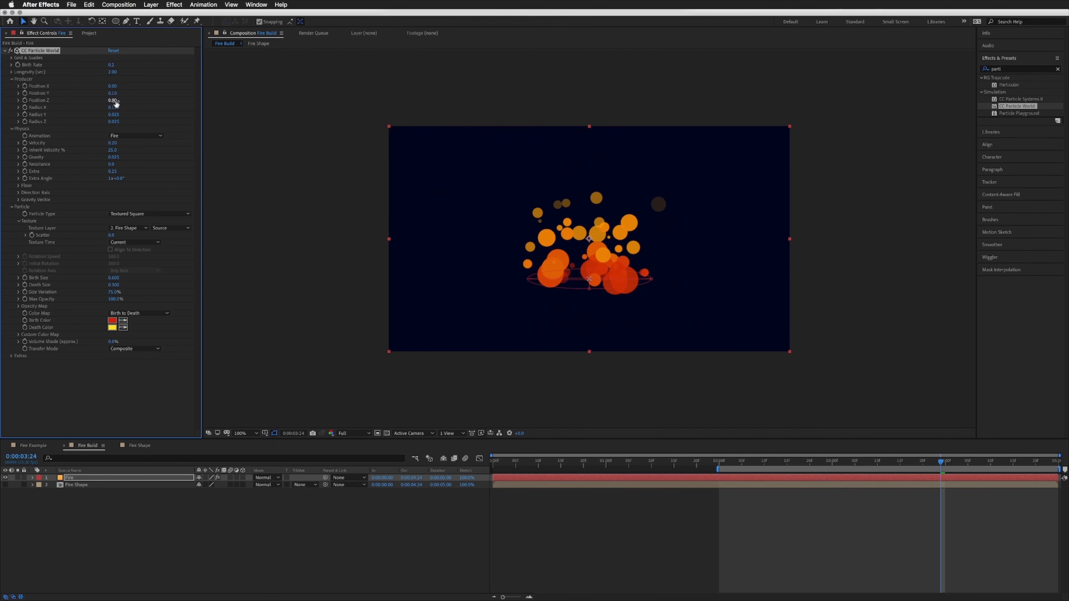
left_click_drag(114, 108, 118, 106)
key("space")
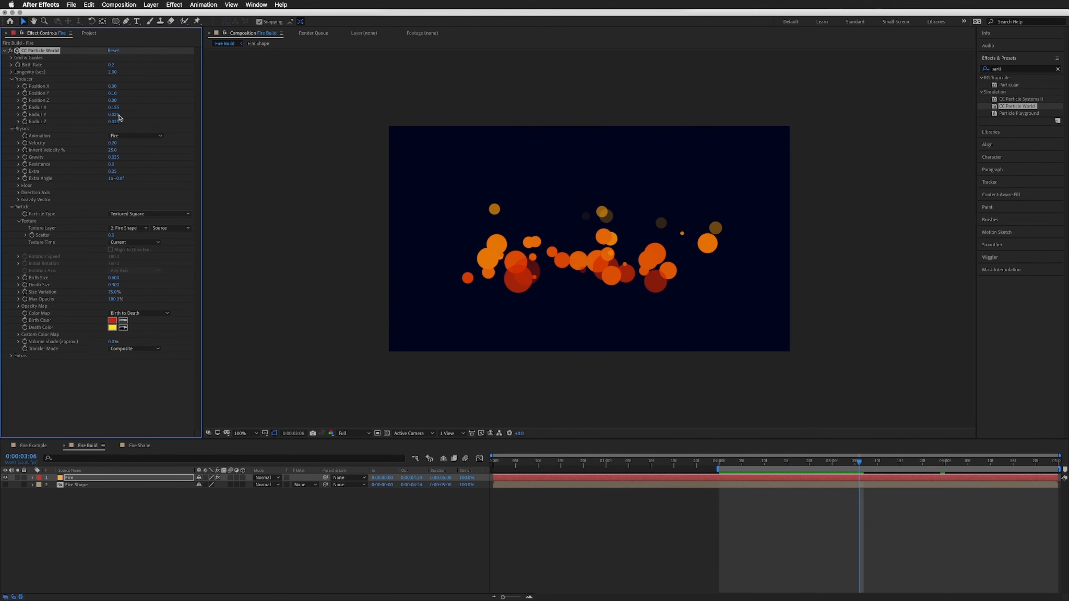
key("space")
key("ctrl+z")
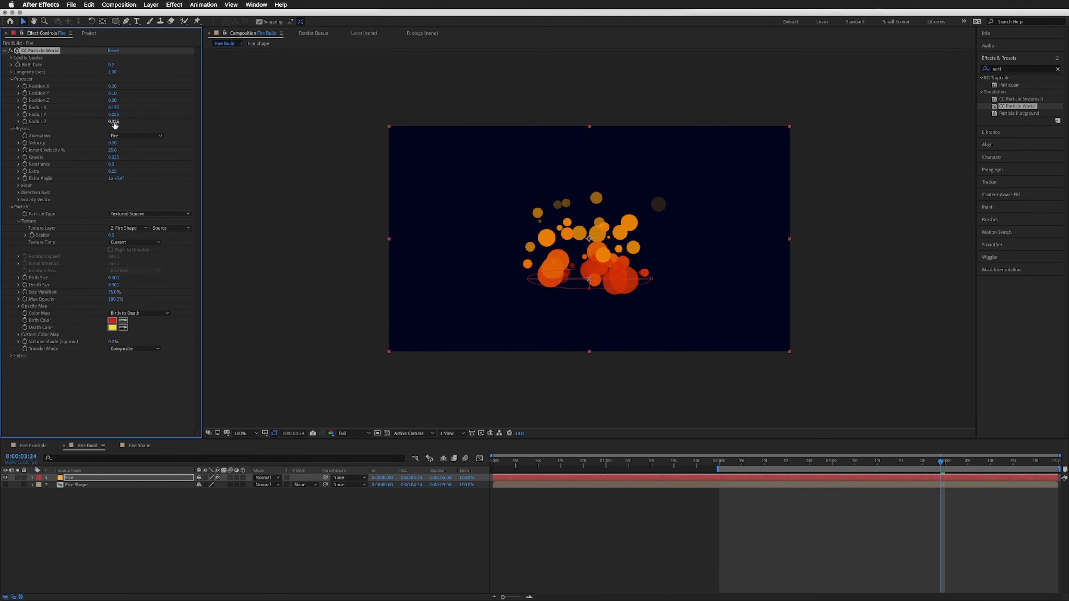
Set the Producer Radius X to 0.025 and preview the narrow fire
left_click(114, 108)
type("02")
key("Return")
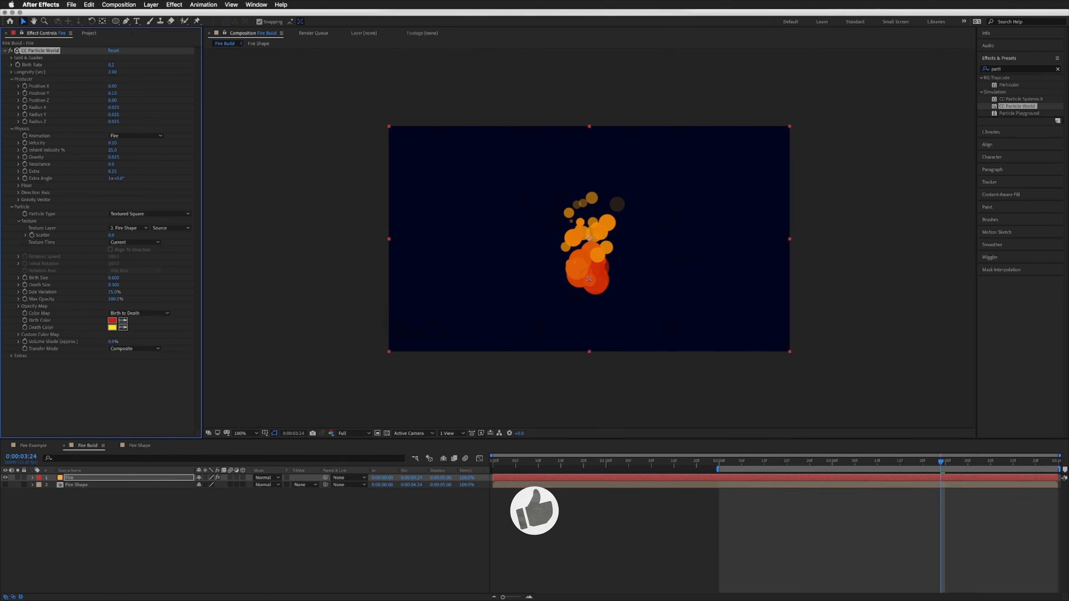
key("space")
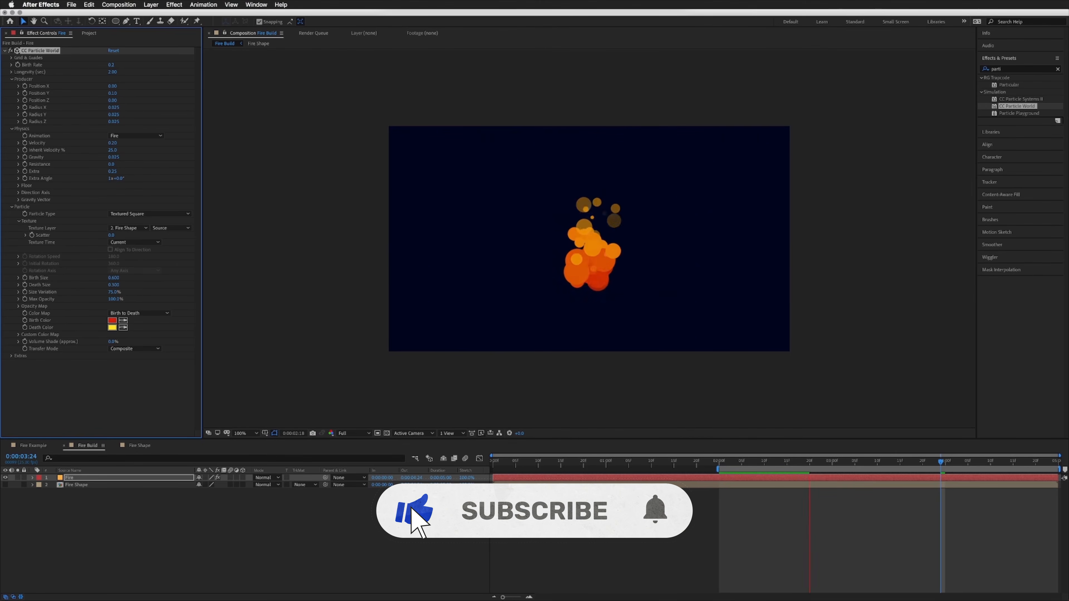